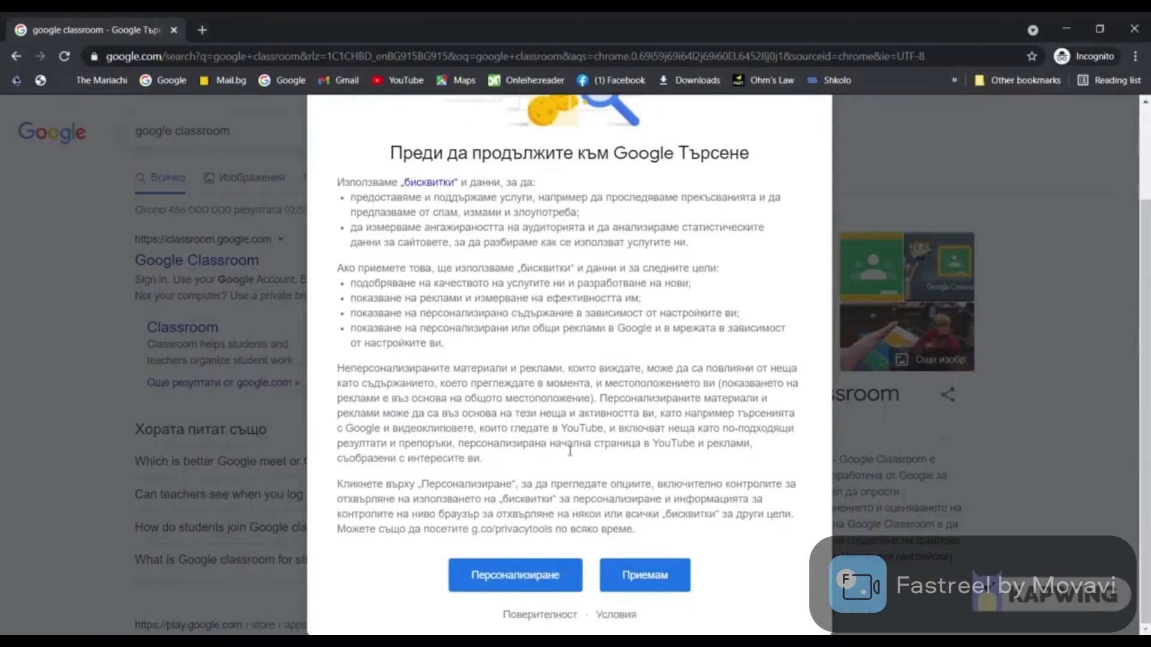
Accept Google's cookies, open the Google for Education Classroom page, and dismiss its banner and cookie notice
left_click(649, 576)
left_click(228, 264)
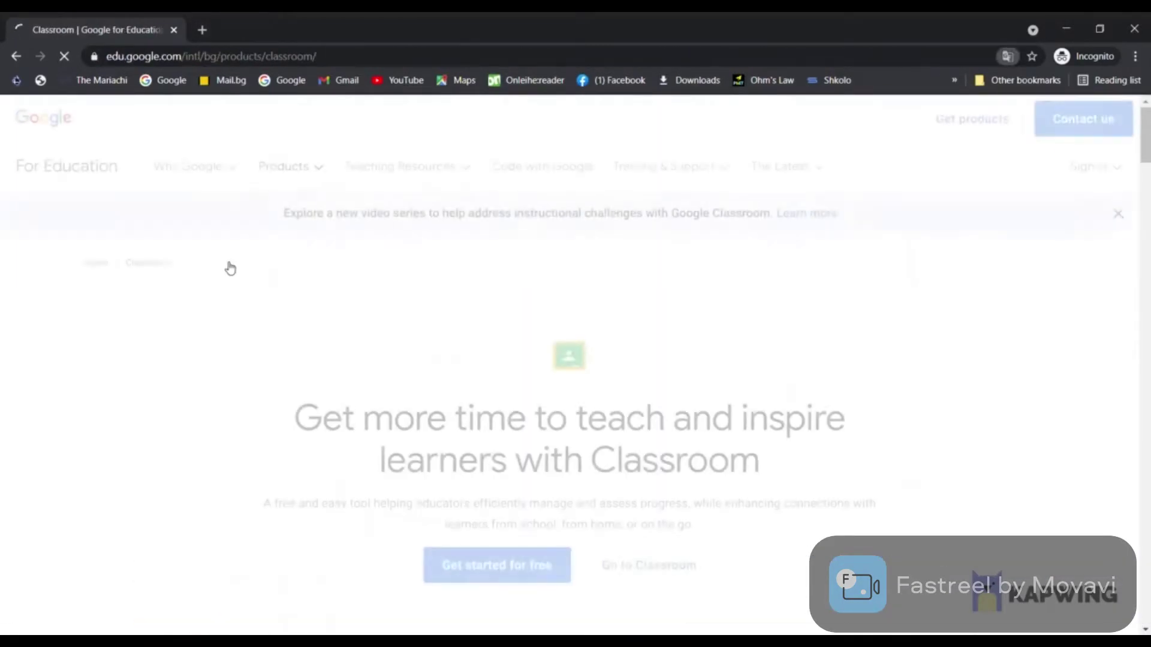
left_click(1117, 213)
left_click(1094, 623)
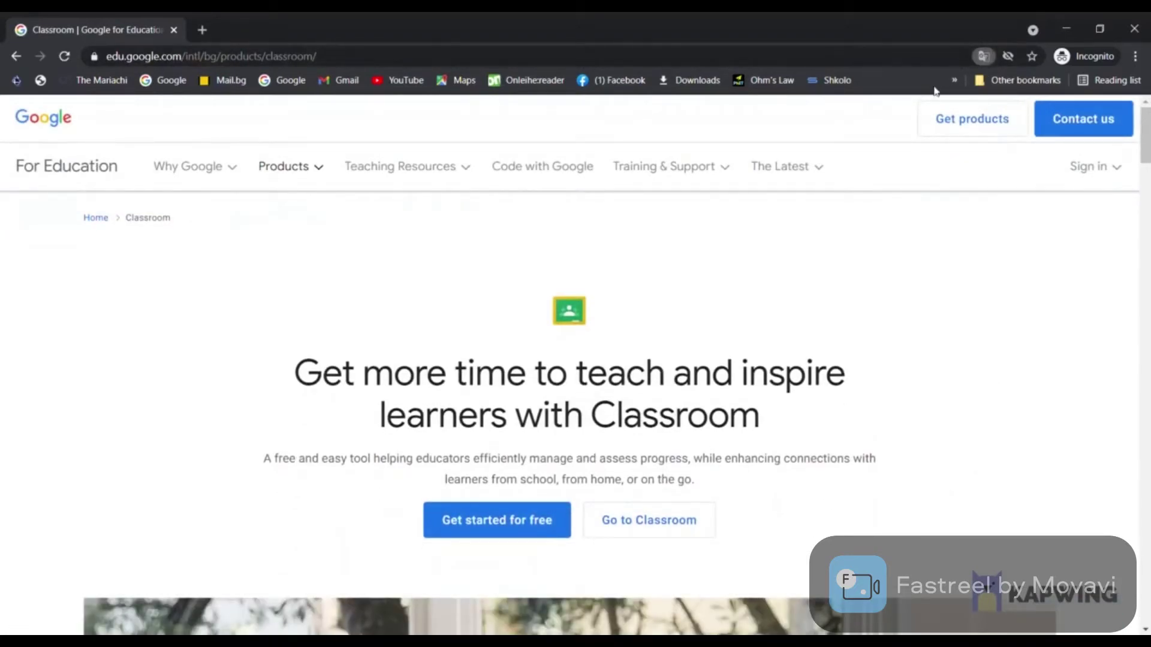
Go to the Classroom sign-in and enter the teacher account's e-mail address
left_click(675, 563)
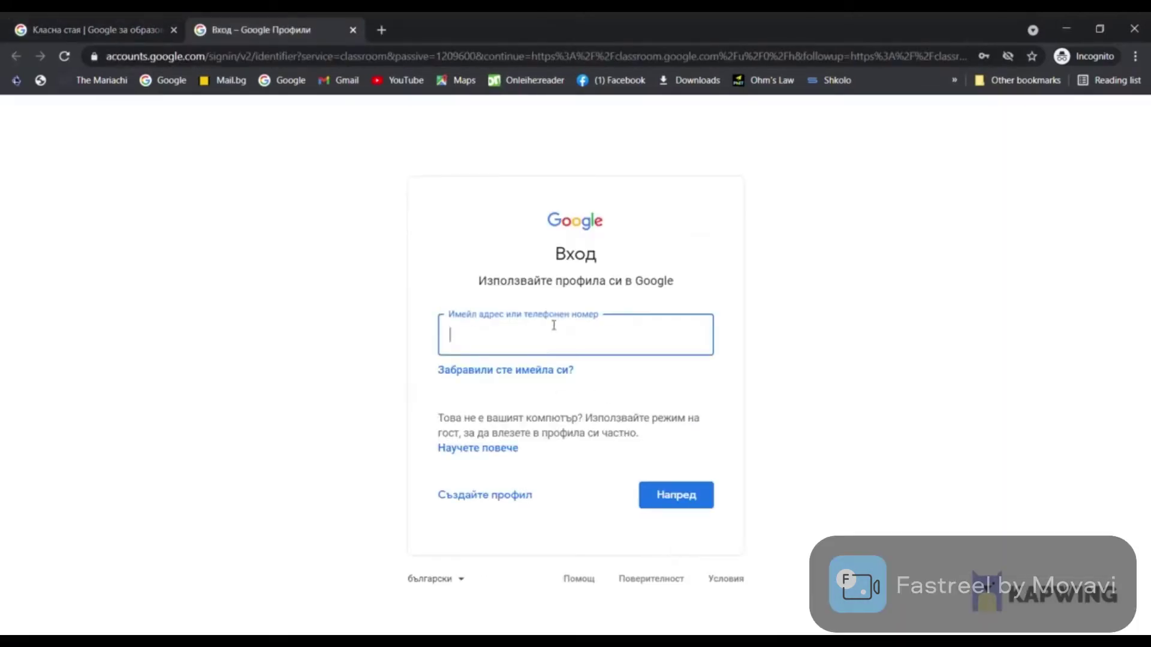
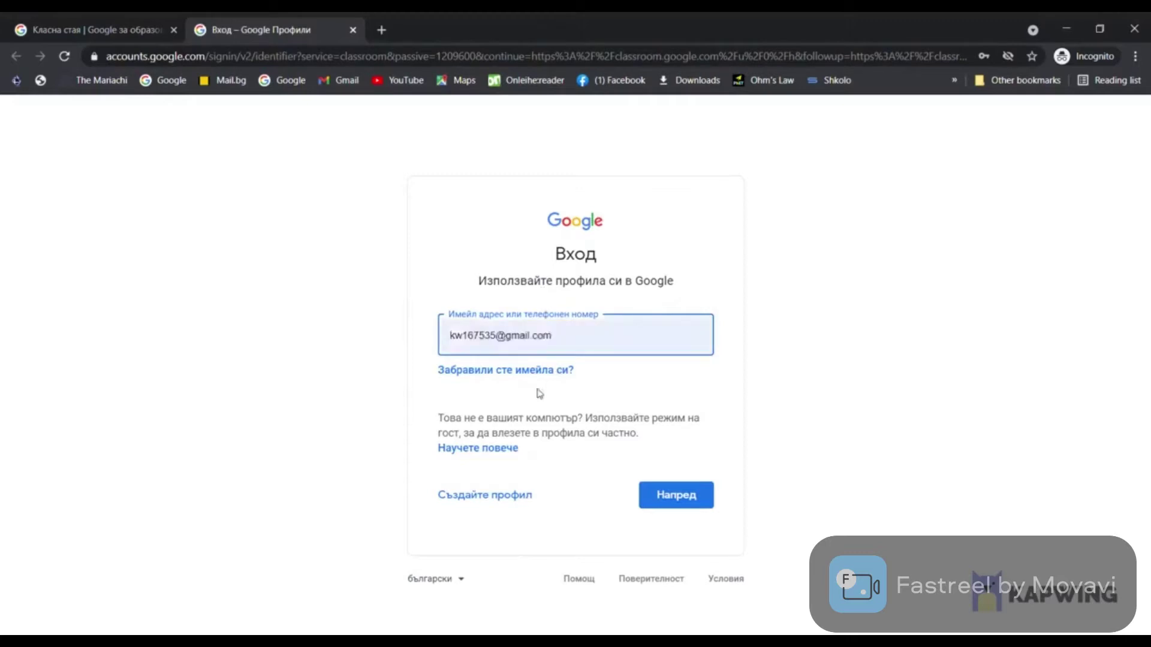
left_click(532, 387)
left_click(684, 511)
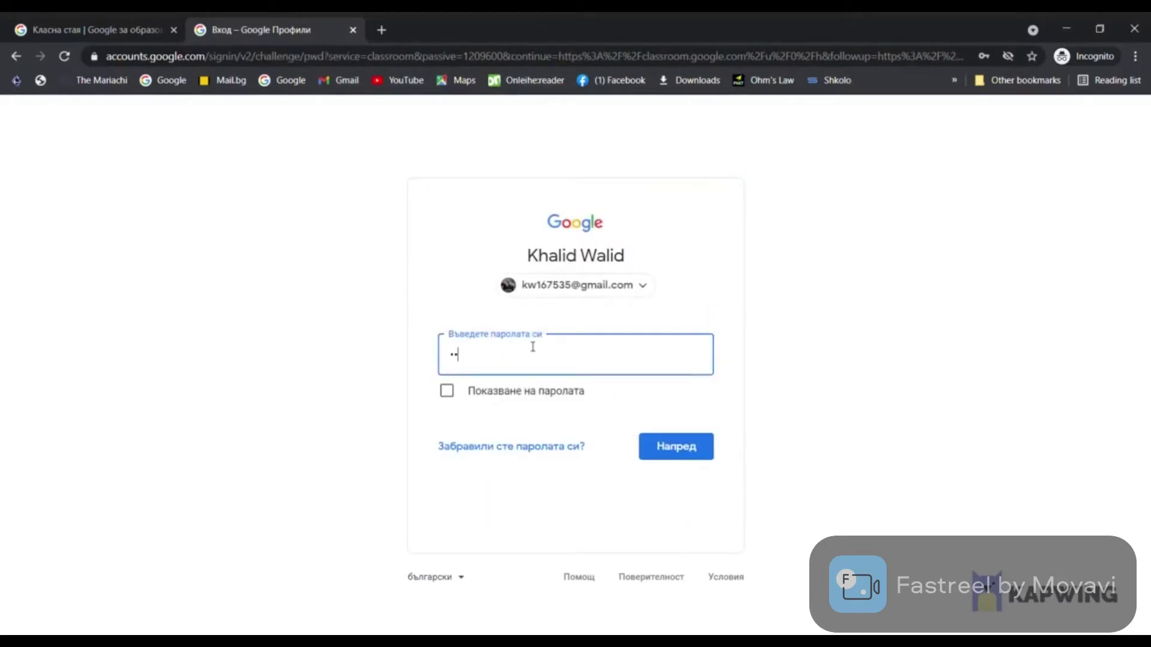
Enter the account password, correcting a mistyped attempt, and sign in
type("•••")
key("BackSpace")
key("BackSpace")
key("BackSpace")
type("•••••••••••")
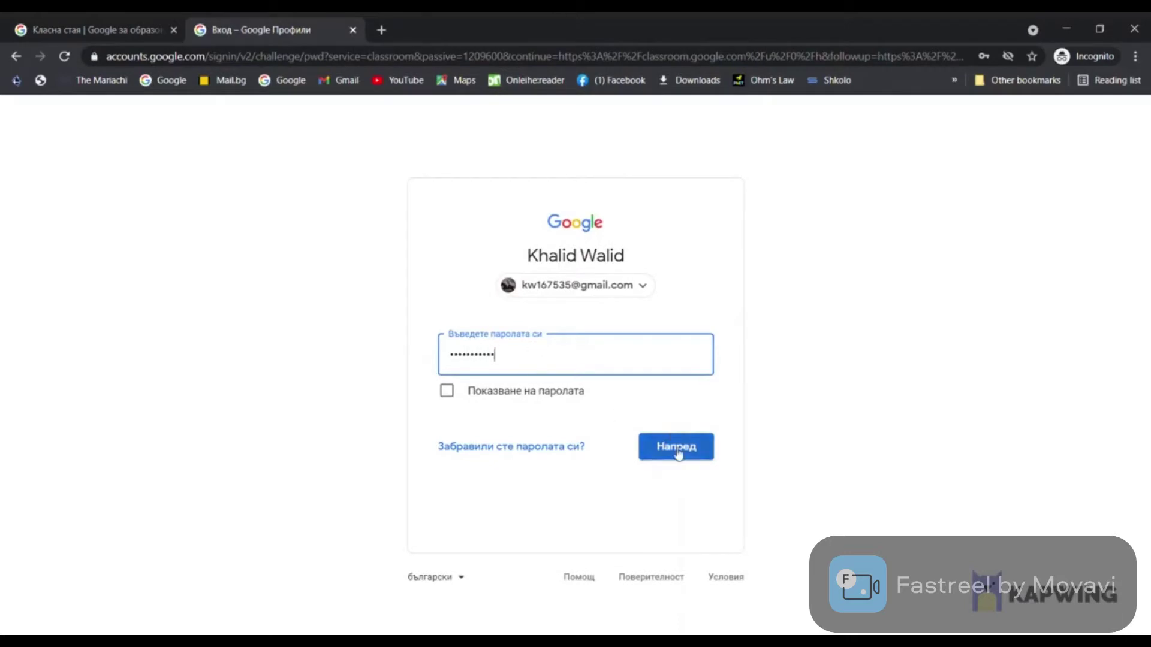
left_click(677, 450)
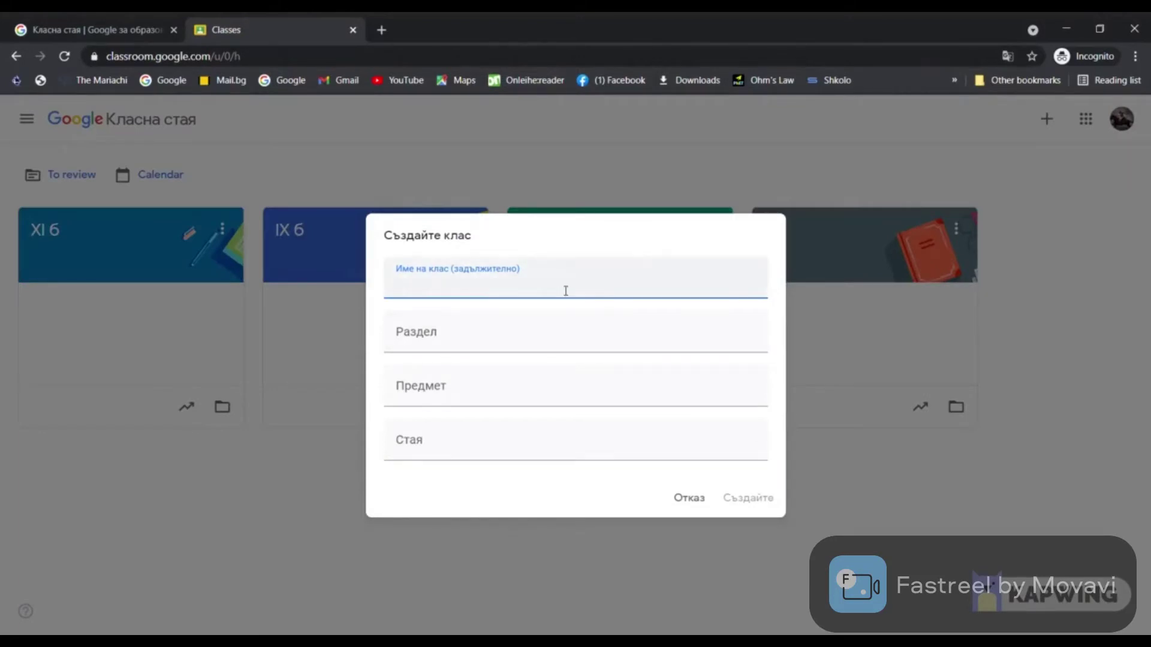
Create a new class named 'VIII a' with subject 'БЕЛ'
type("VI")
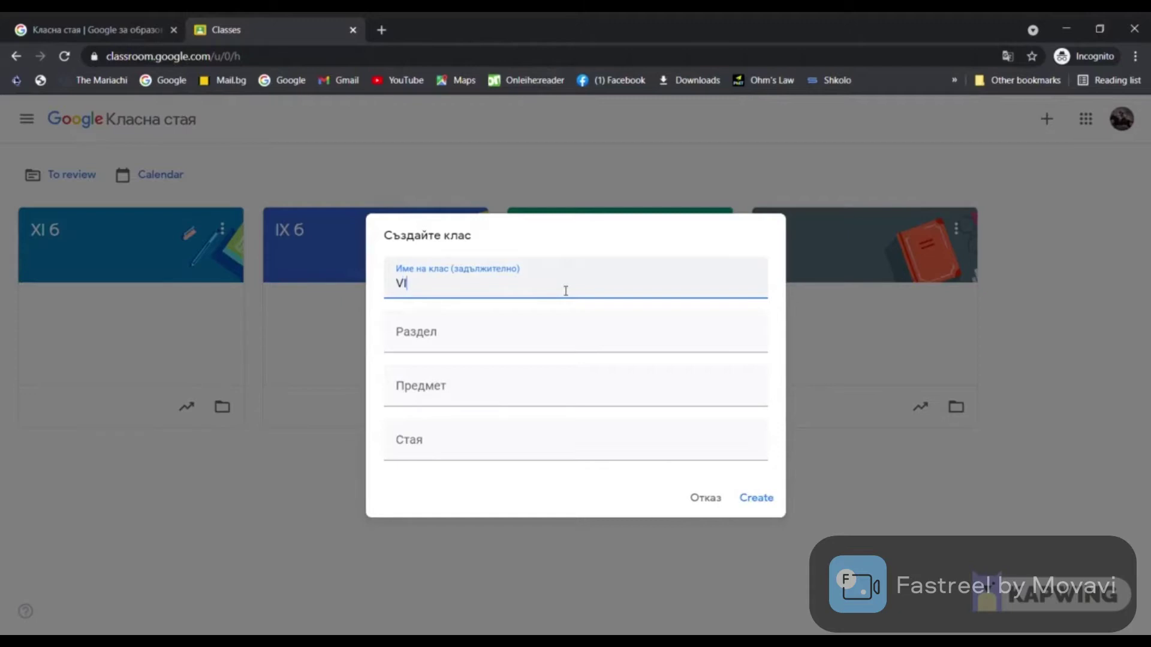
type("II a")
left_click(433, 392)
type("БЕЛ")
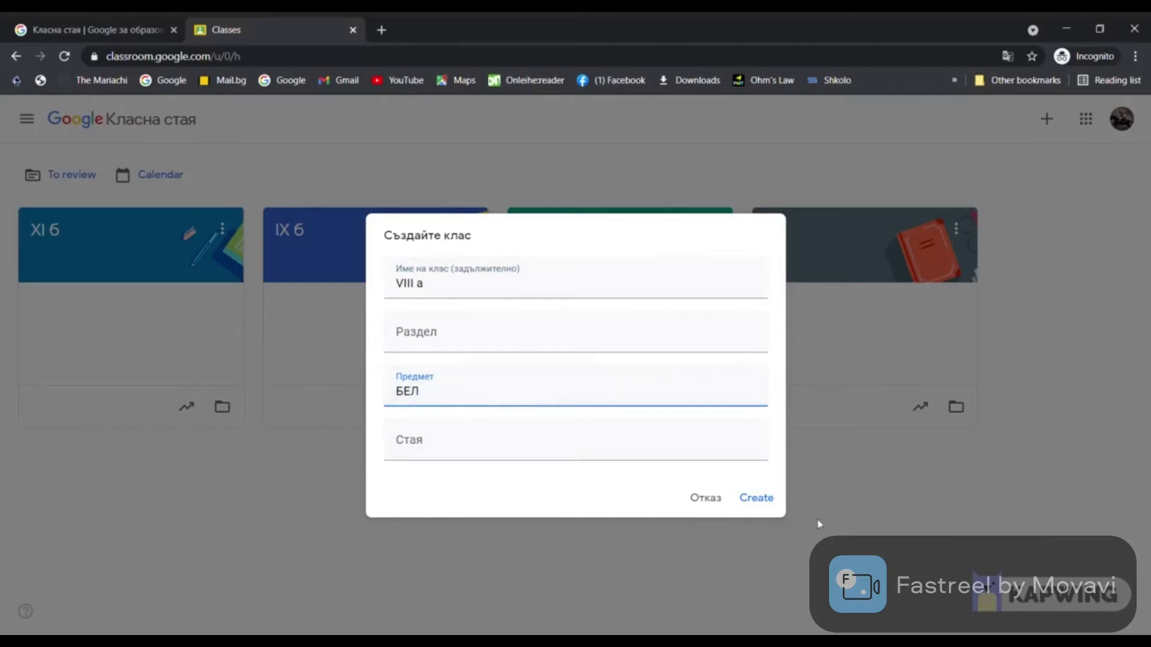
left_click(773, 508)
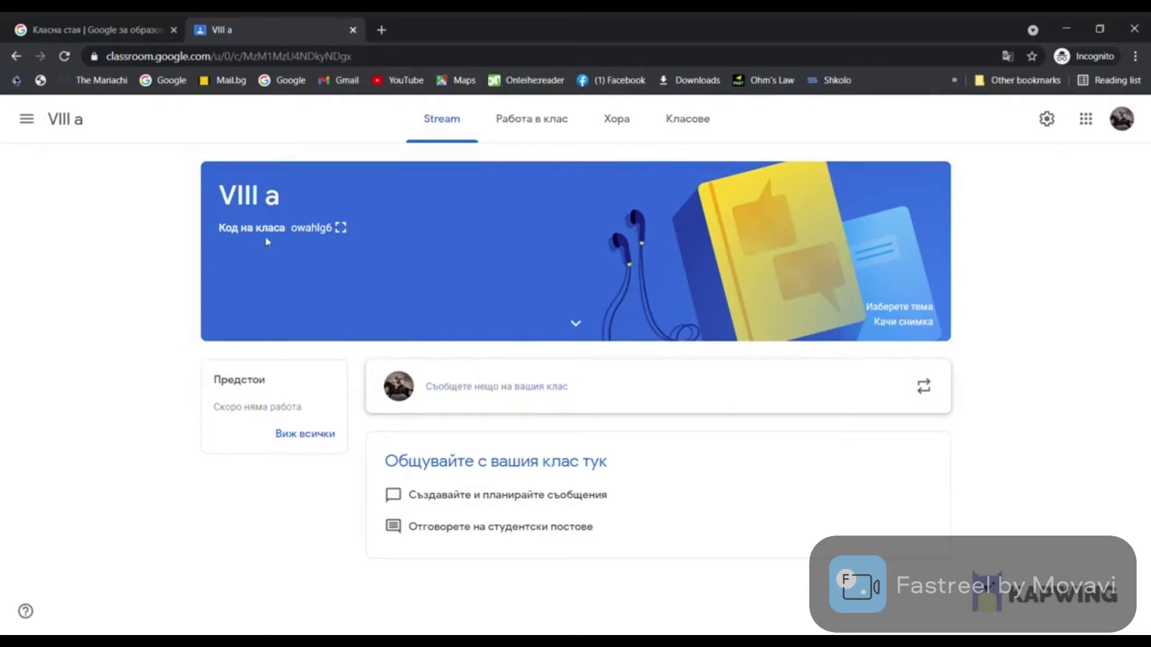
Copy the class invite link from the enlarged class code view, then close it
left_click(330, 231)
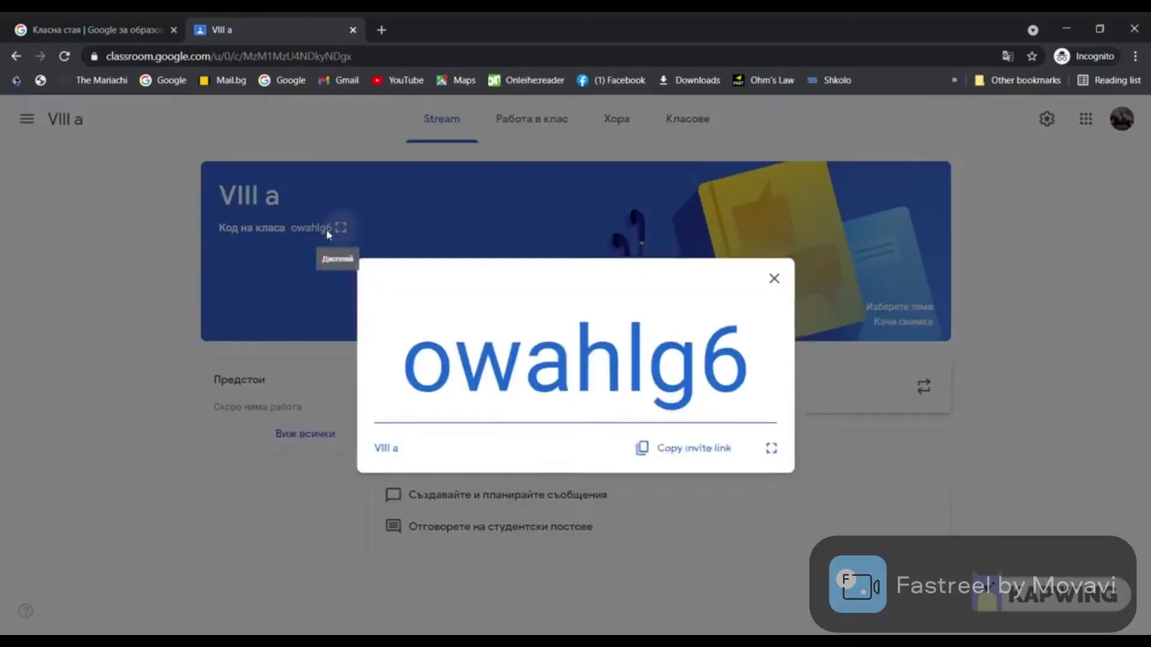
left_click(661, 456)
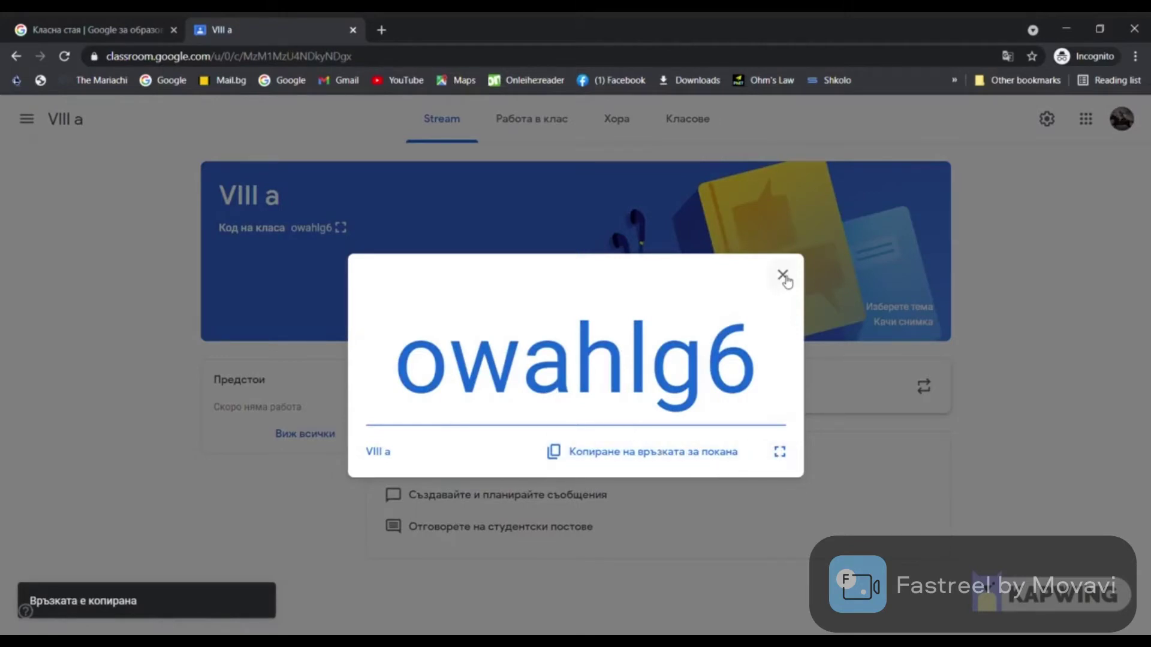
left_click(1074, 123)
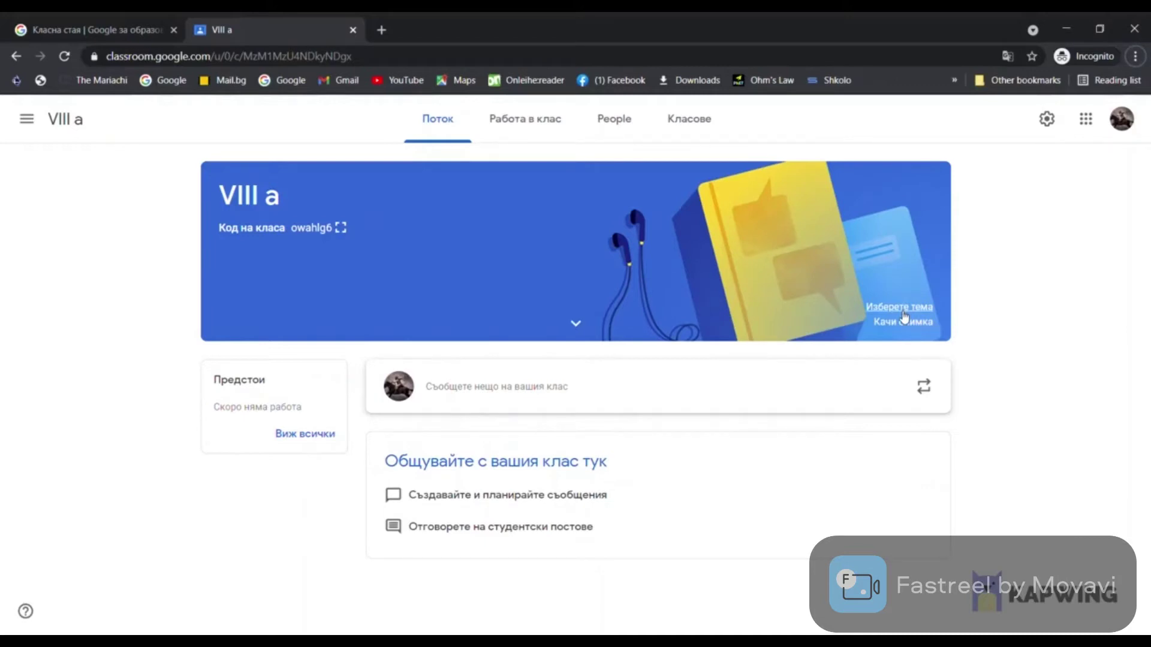
Apply the green open-books gallery theme to the VIII a class banner
left_click(904, 316)
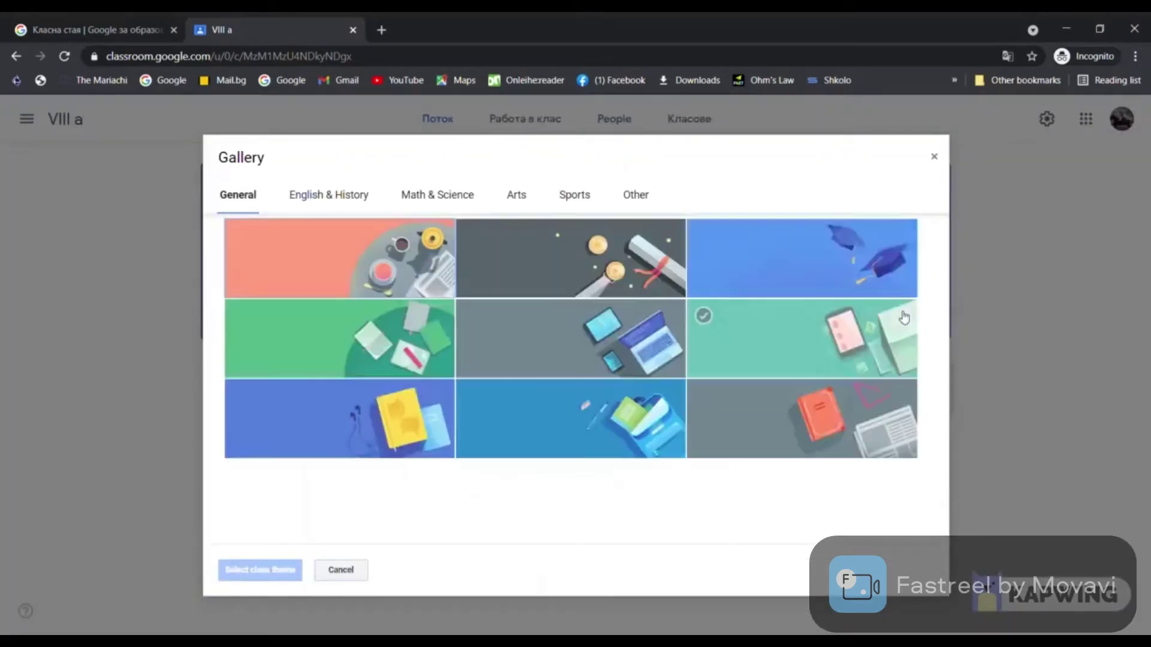
left_click(404, 337)
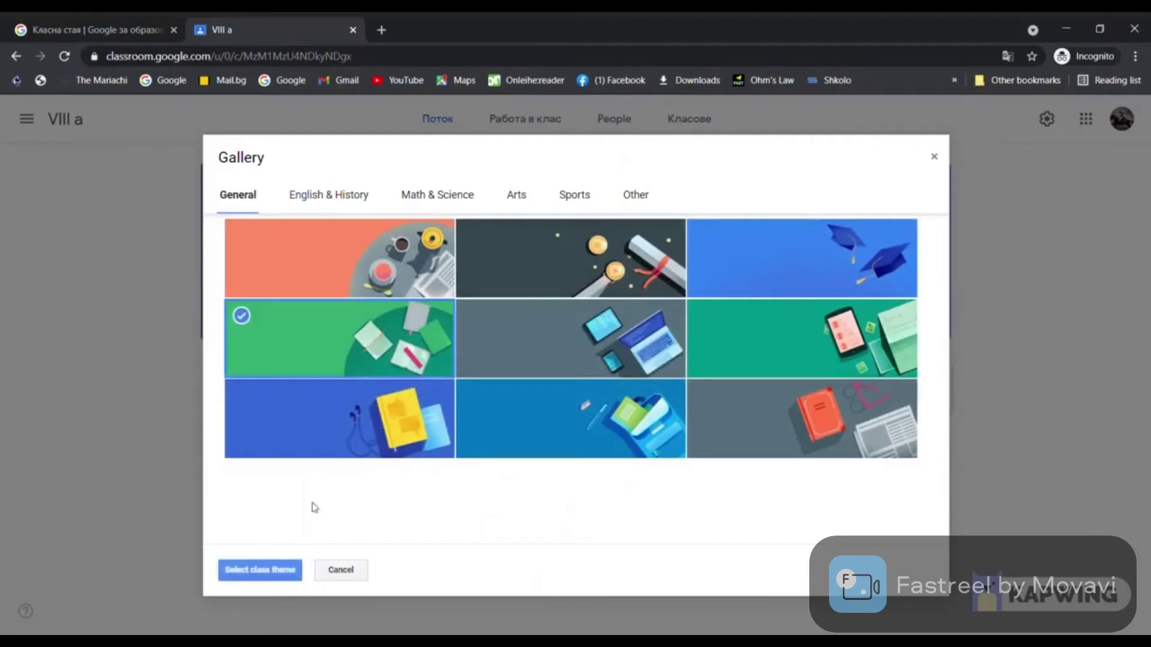
left_click(285, 572)
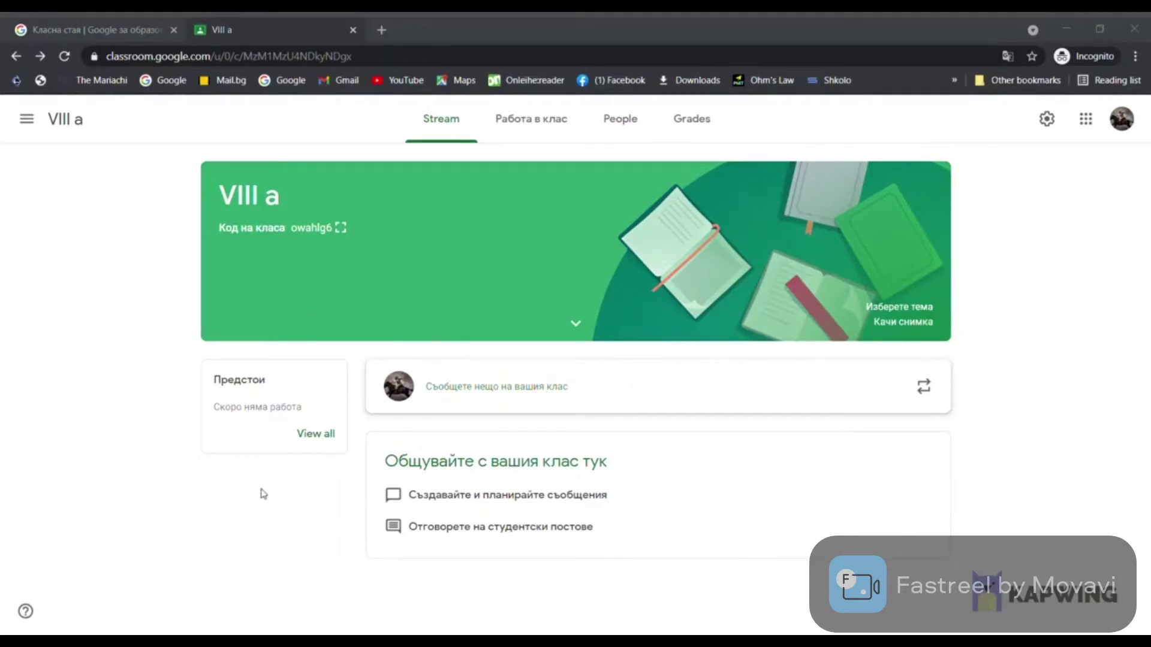
Post the announcement 'Редастиране на текст - срок 10.05.21' to the VIII a stream
left_click(463, 389)
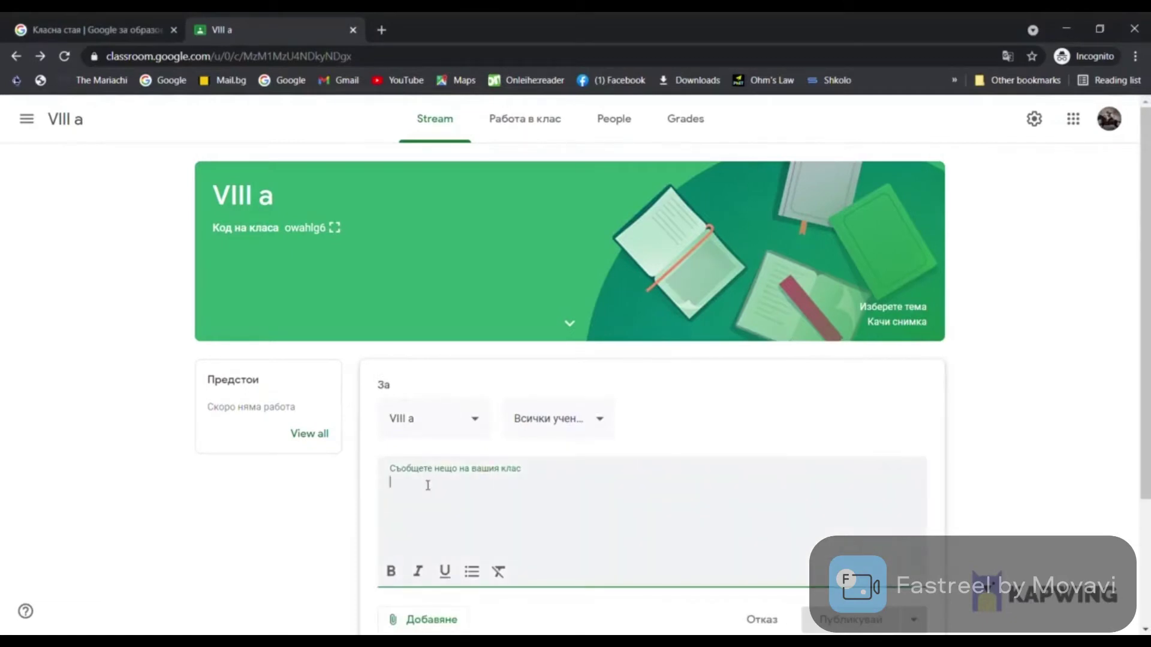
type("Редастиране на текст - срок 10.05")
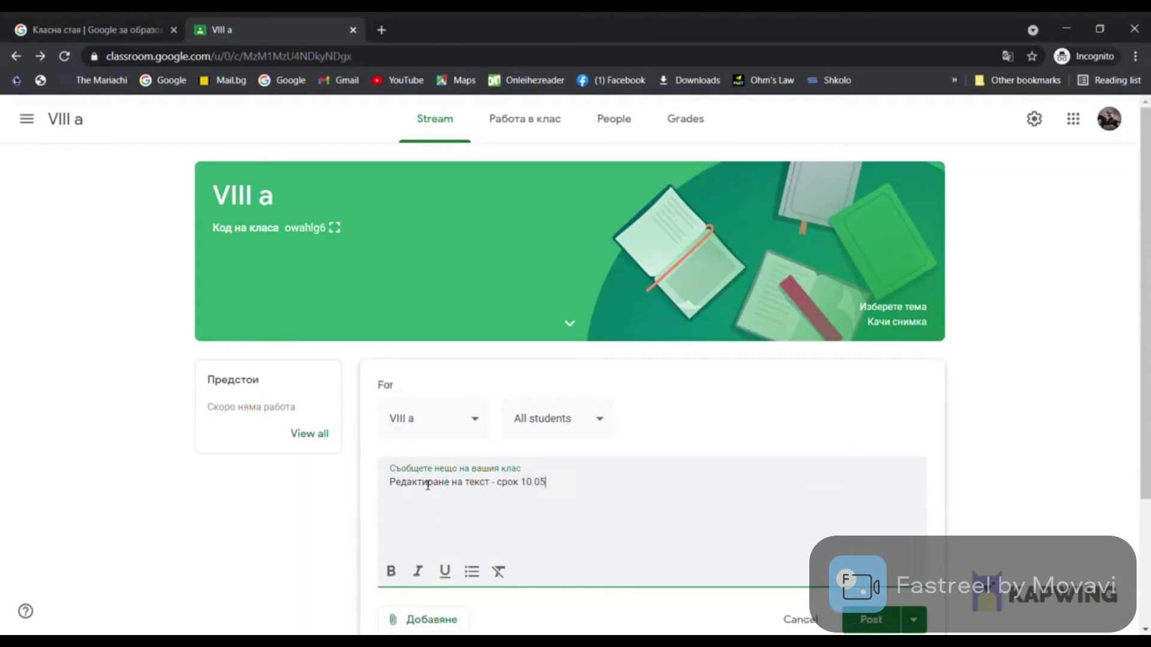
type(".21")
left_click(852, 619)
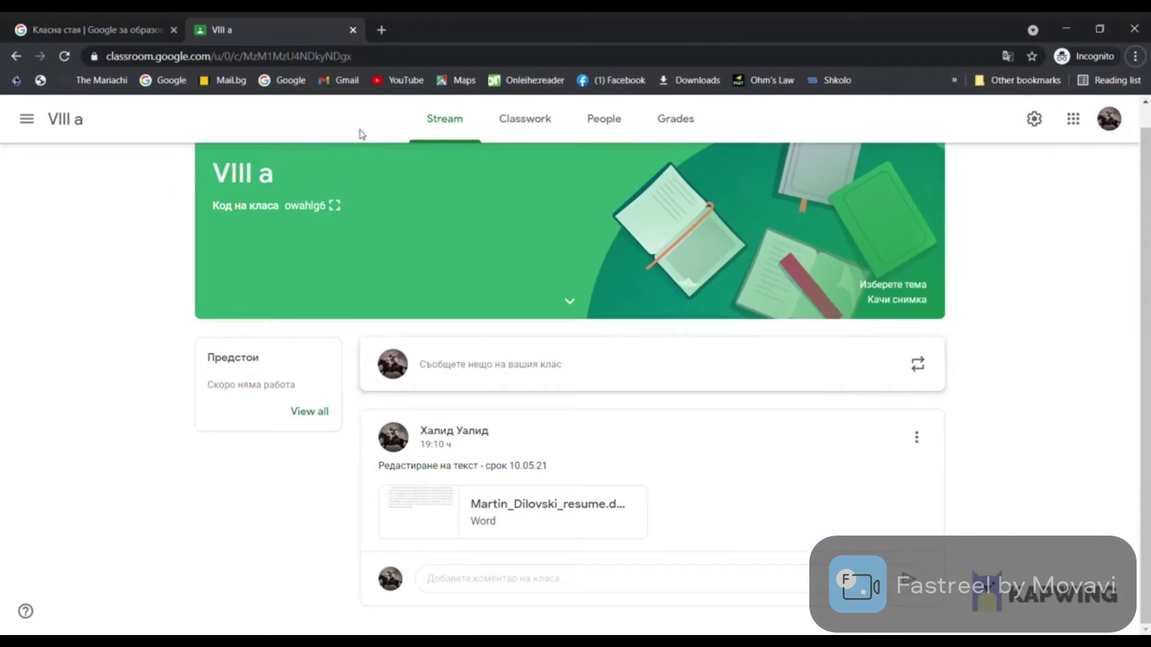
On Classwork, create a material titled 'Редактиране на текст' with description 'БЕЛ' and choose to attach a file
left_click(507, 122)
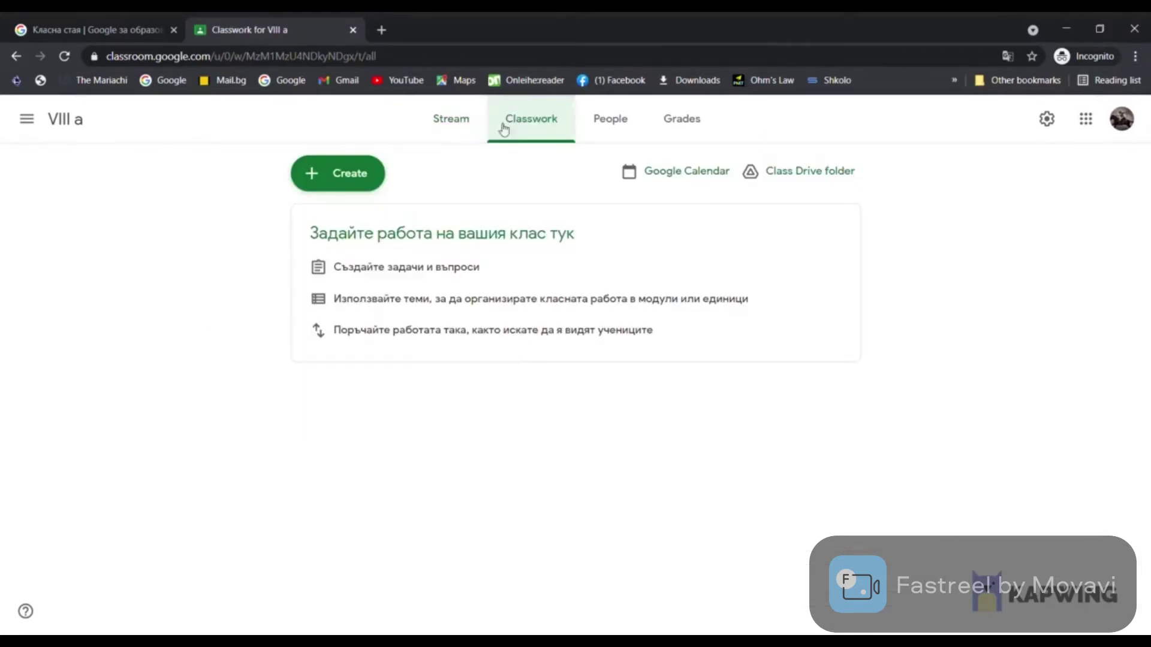
left_click(368, 184)
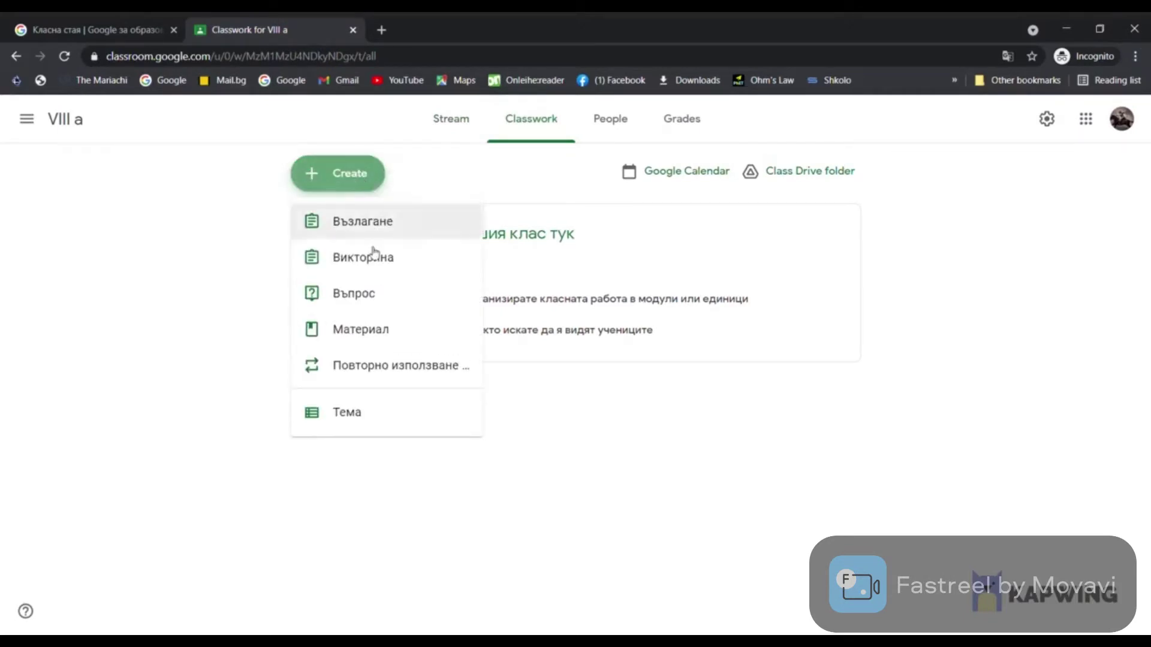
left_click(372, 334)
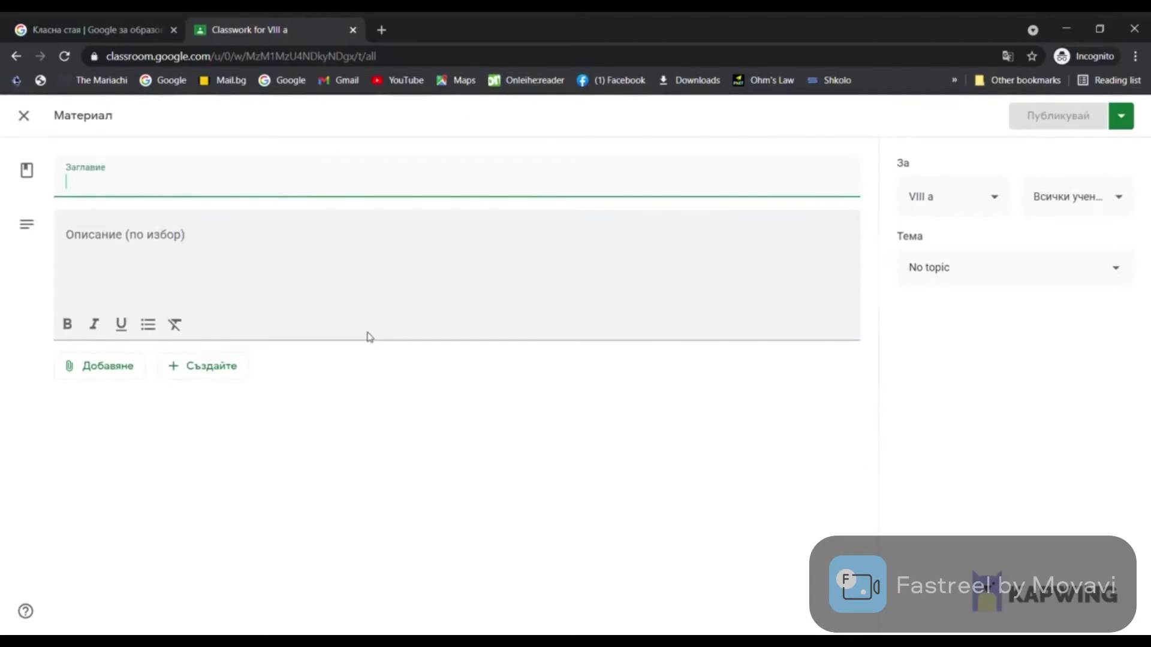
type("Редактиране на текст")
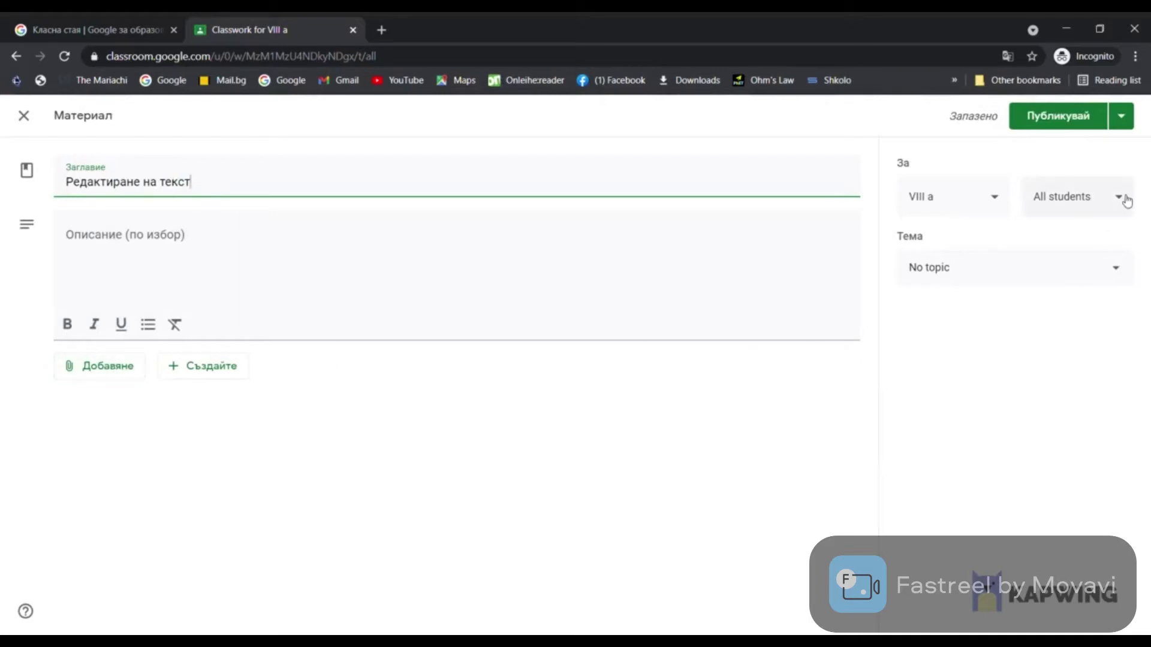
left_click(107, 243)
type("БЕЛ")
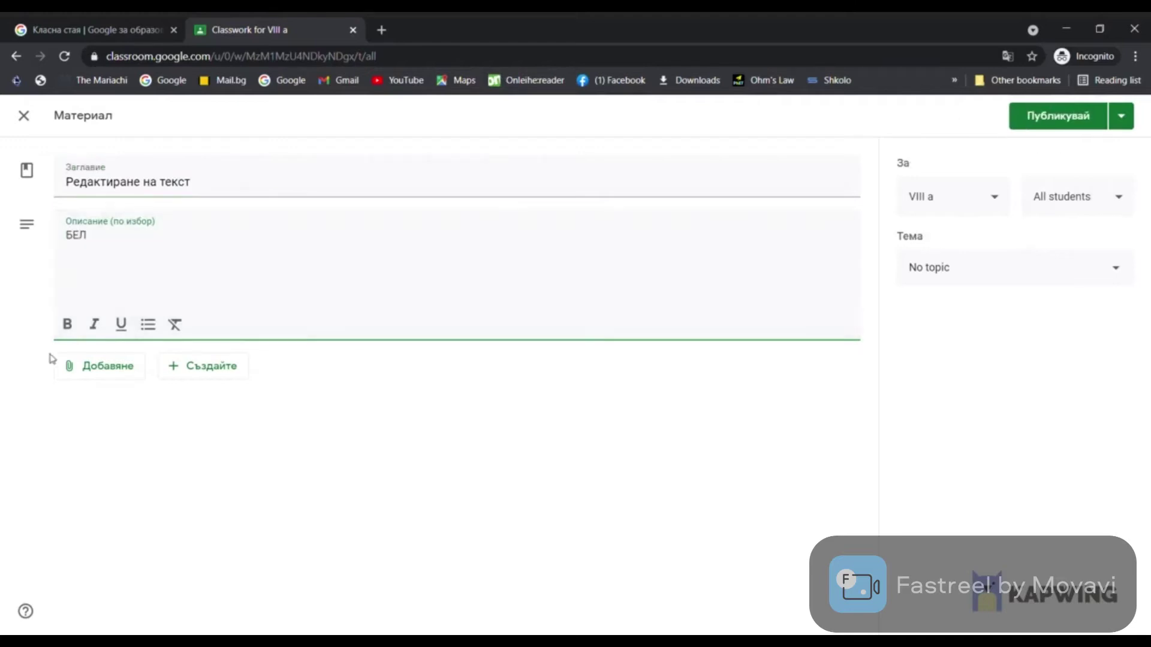
left_click(95, 375)
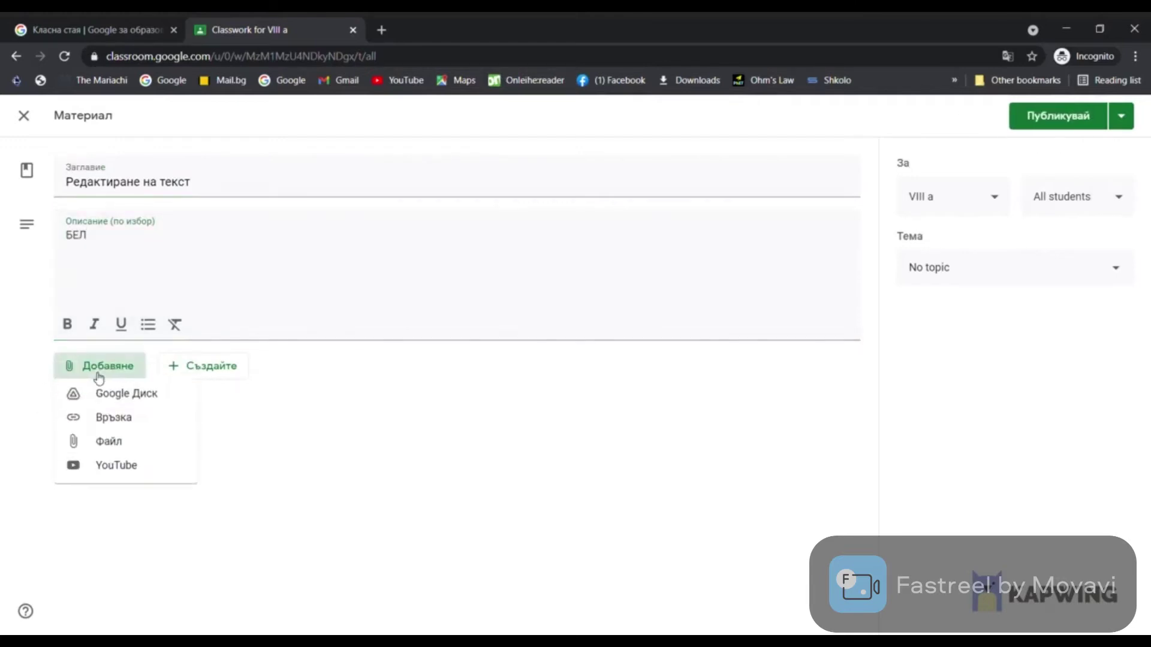
left_click(104, 447)
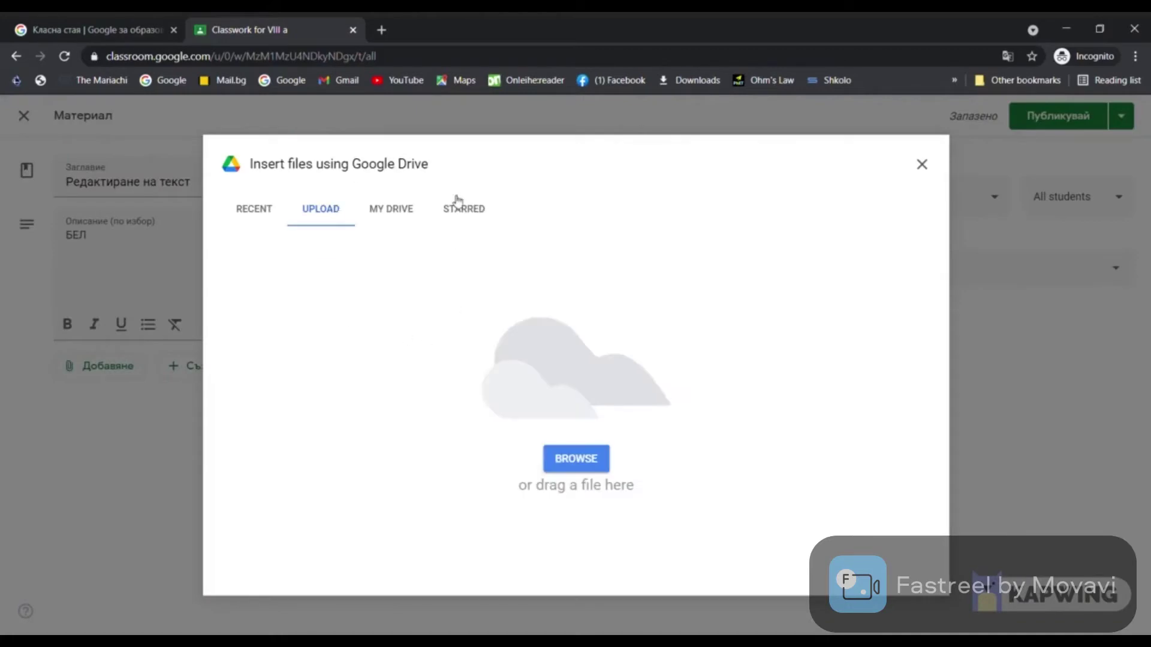
Upload the Word file to the material and review which students receive it
left_click(554, 451)
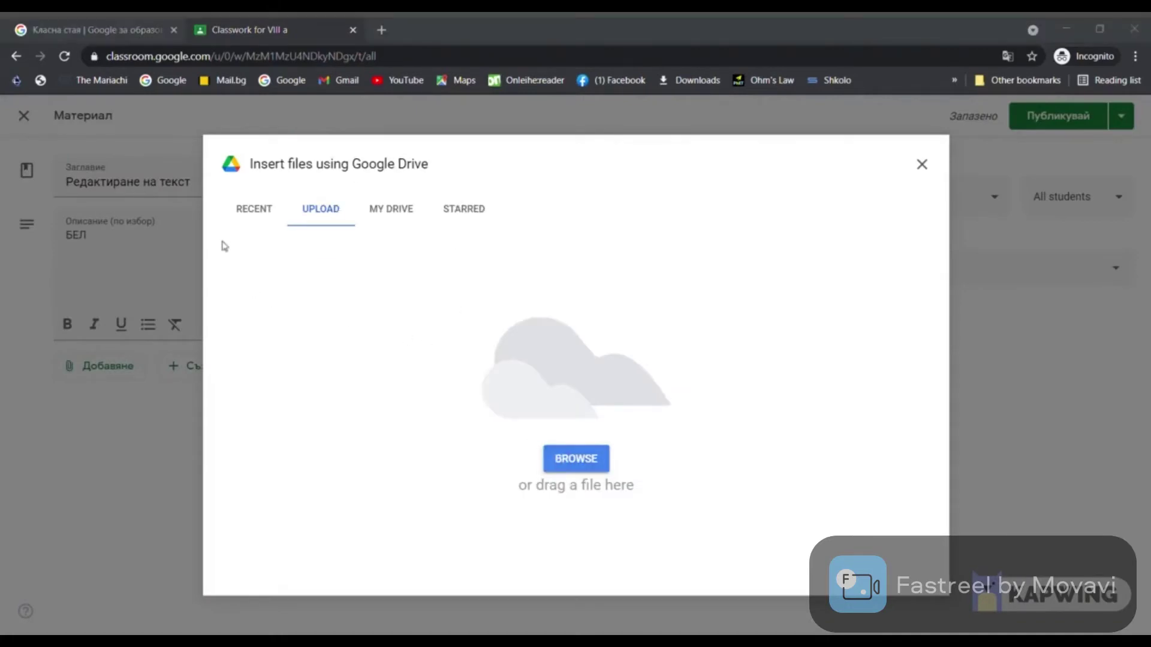
left_click(757, 496)
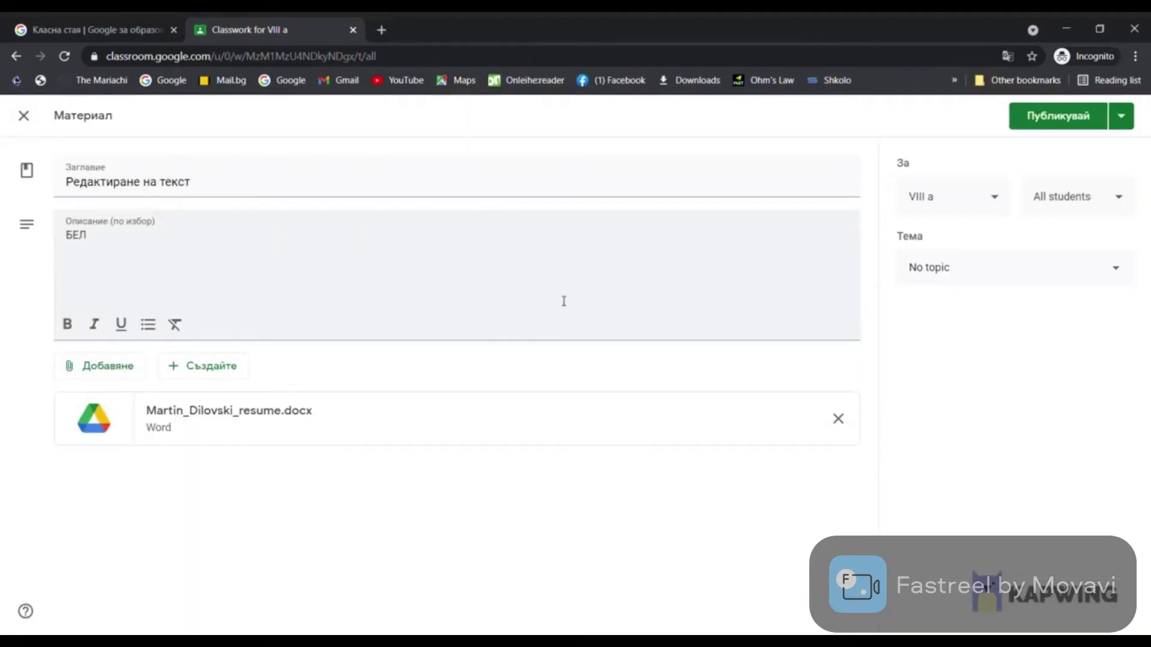
left_click(1125, 209)
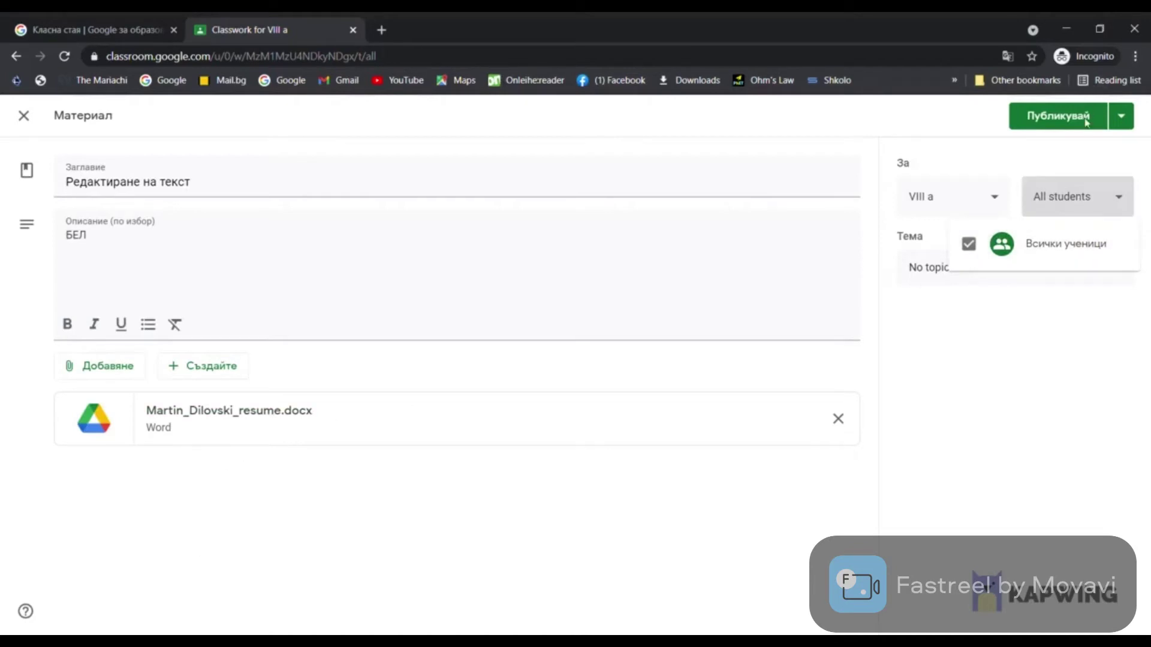
left_click(1017, 261)
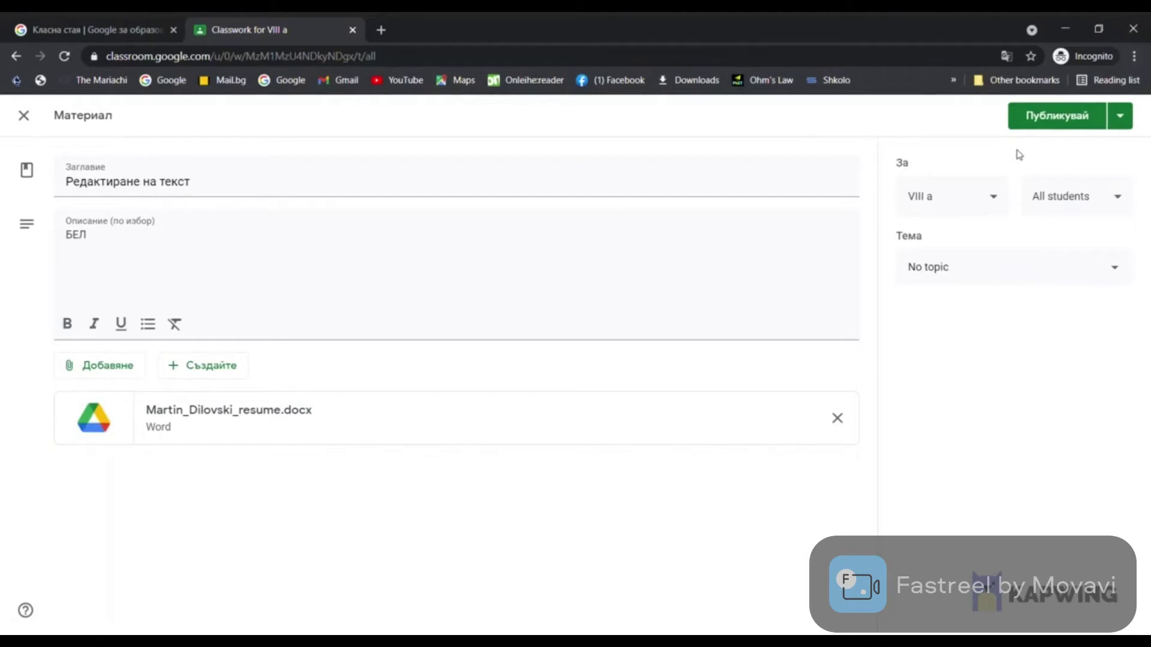
Schedule the material to post on May 10, 2021 at 8:00 AM
left_click(1120, 116)
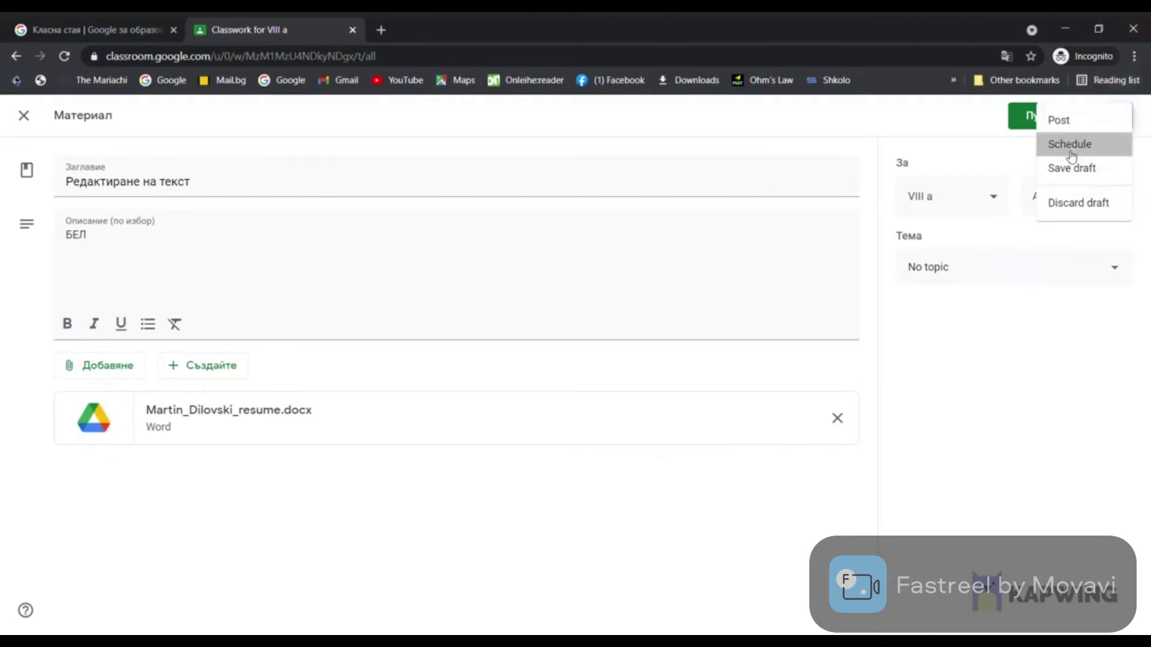
left_click(1067, 147)
left_click(630, 336)
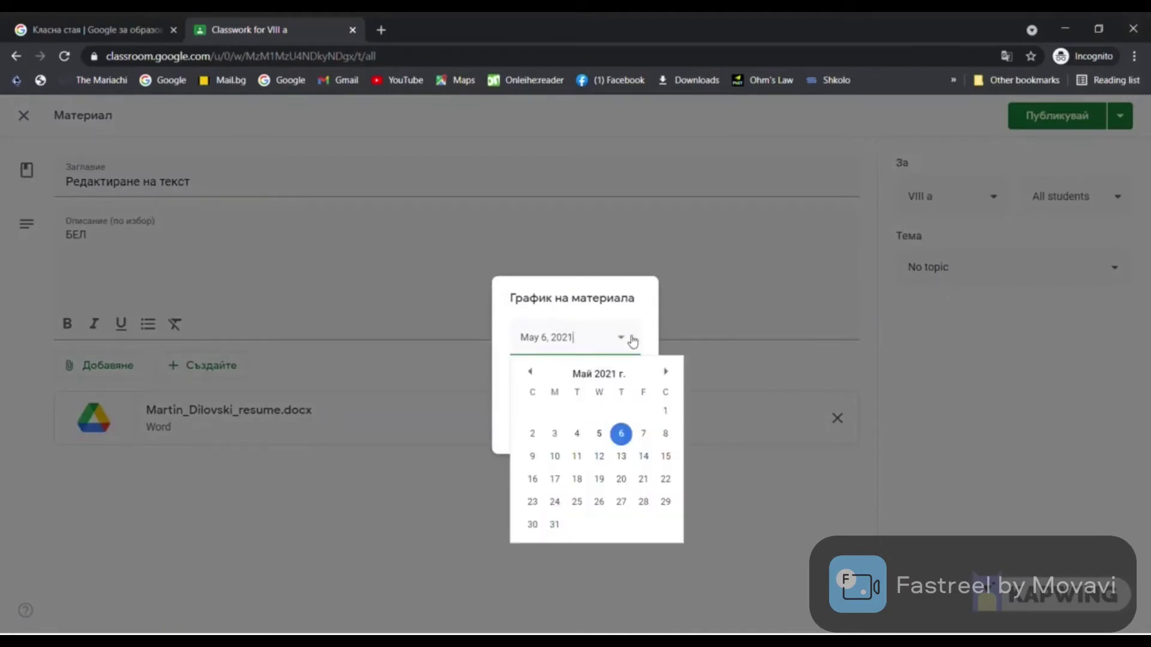
left_click(555, 457)
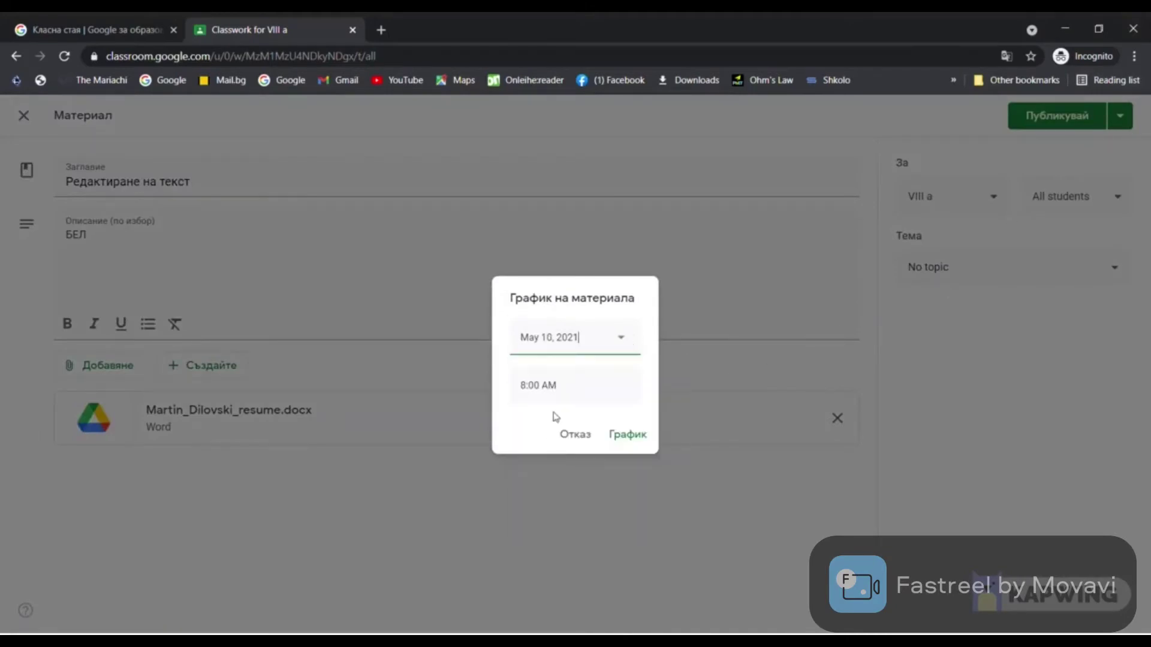
left_click(628, 435)
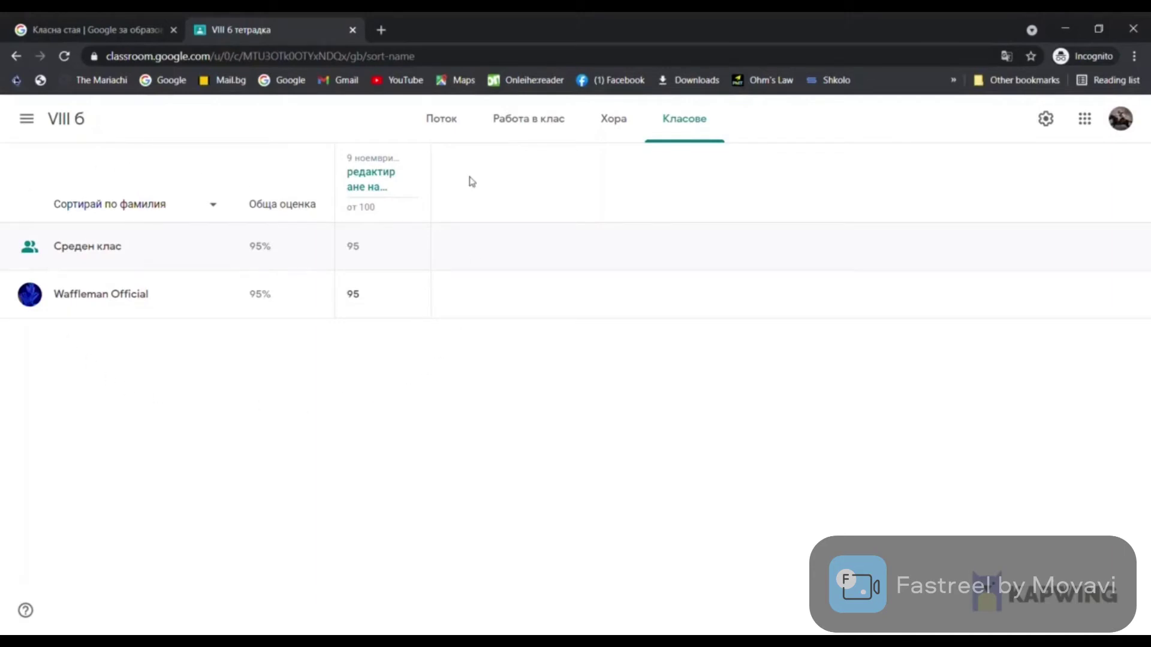
Search 'google forms' in a new tab and reach the Google Forms home page
left_click(381, 28)
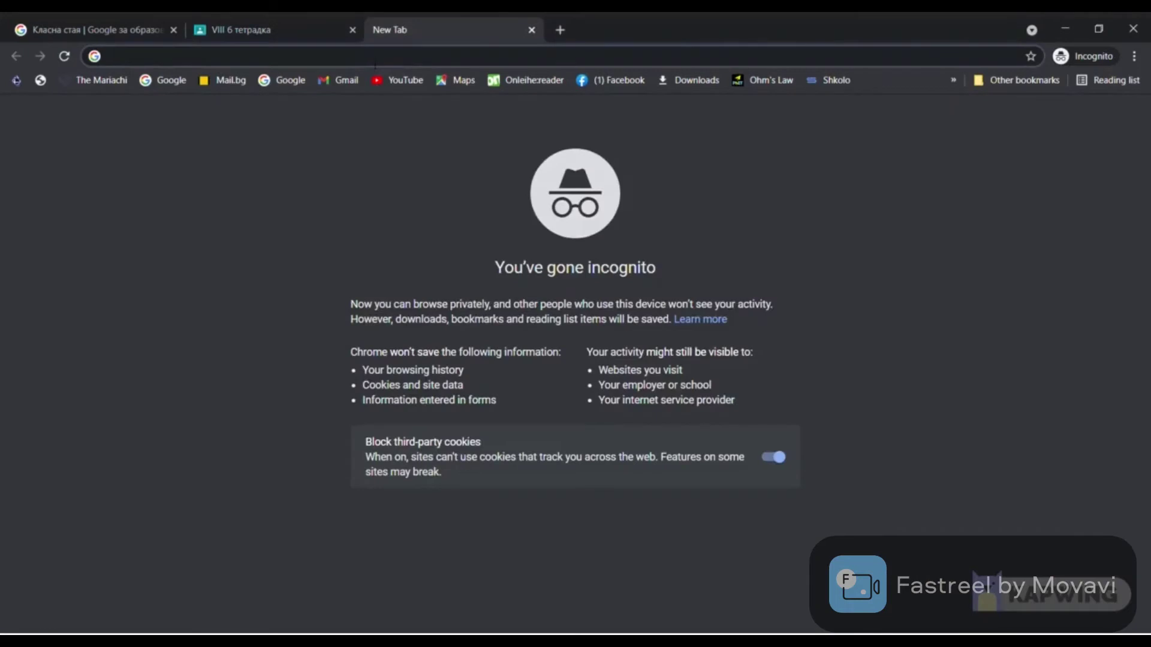
type("google f")
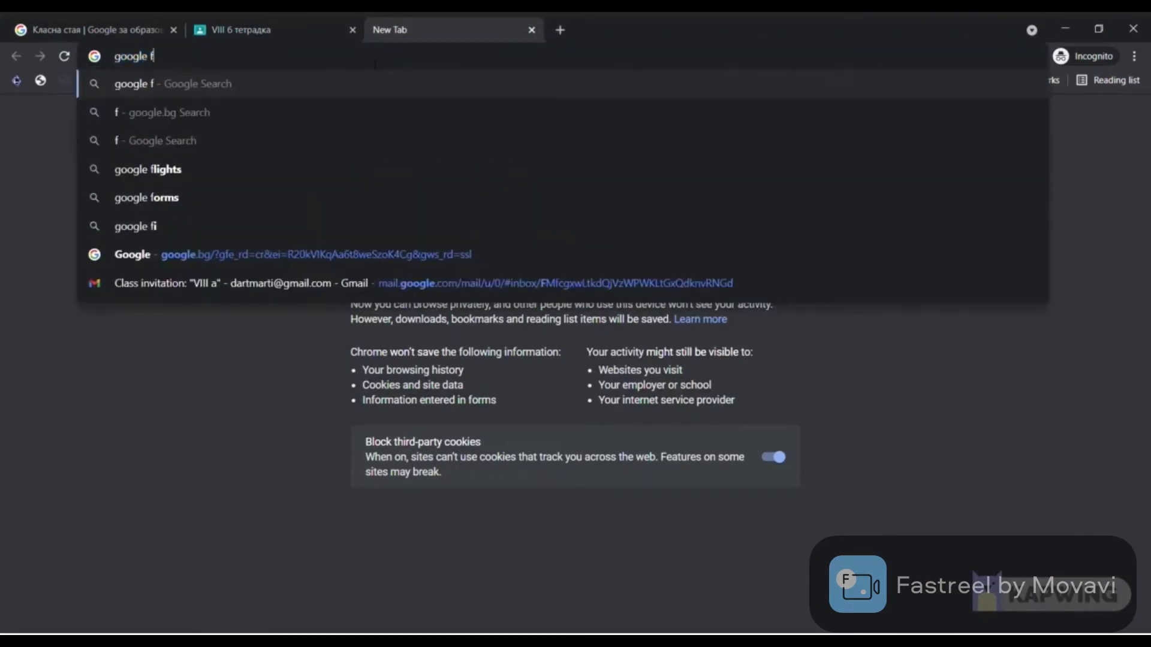
type("orms")
key("Return")
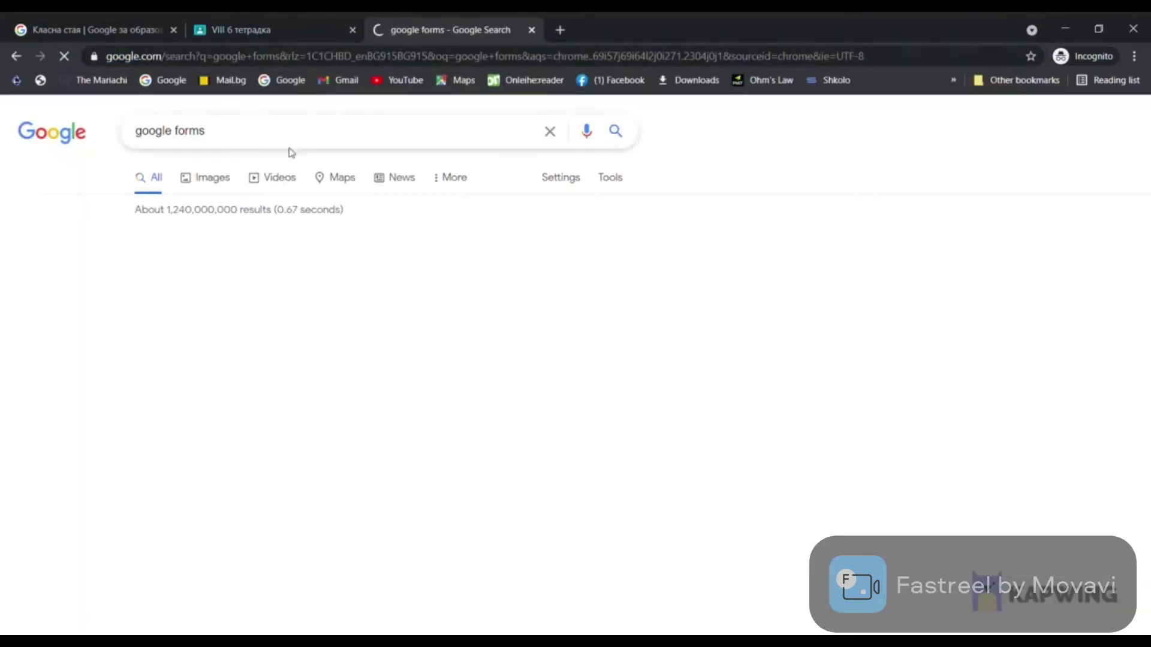
left_click(252, 260)
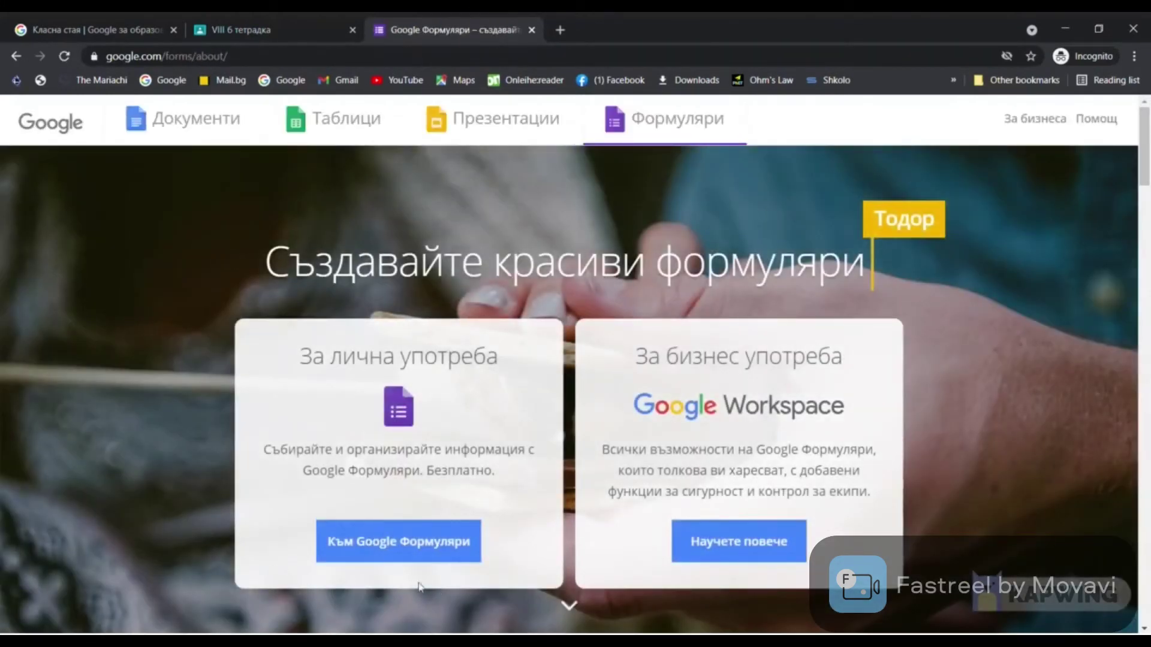
left_click(404, 548)
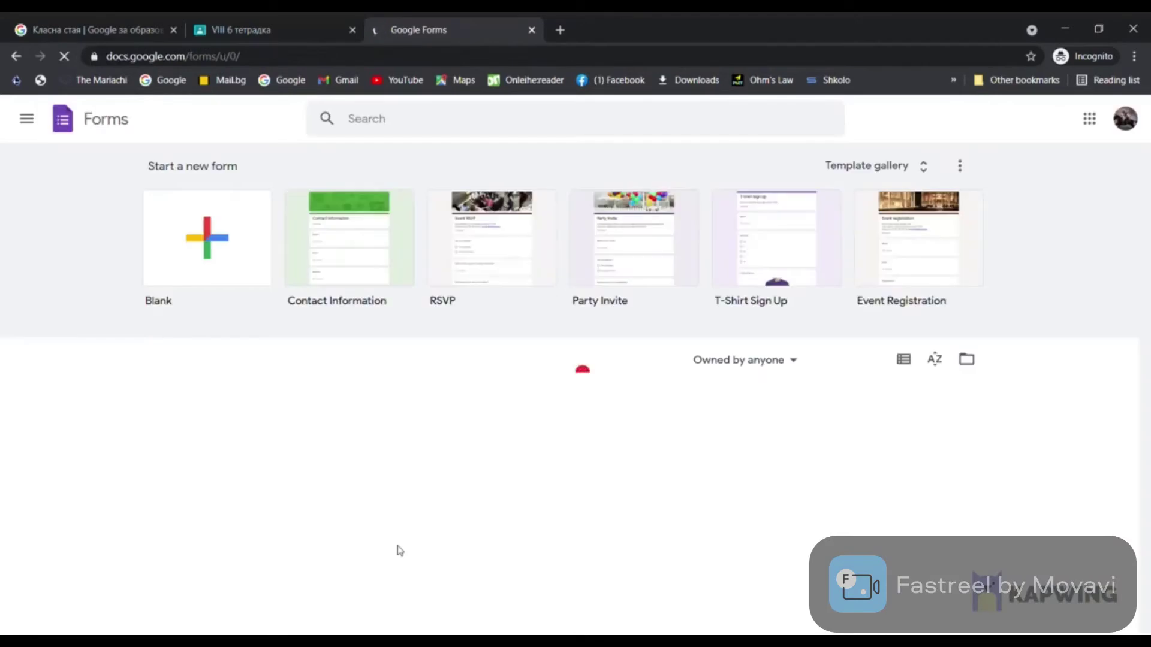
Open the existing Романтизъм form from the Google Forms home
left_click(205, 237)
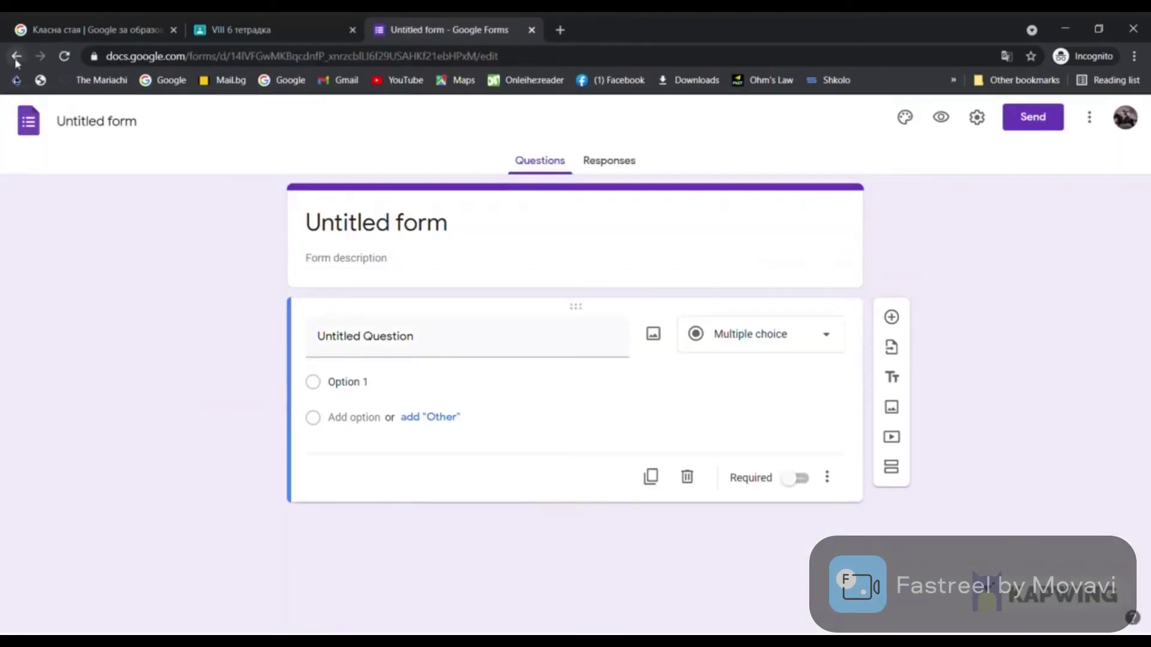
left_click(17, 59)
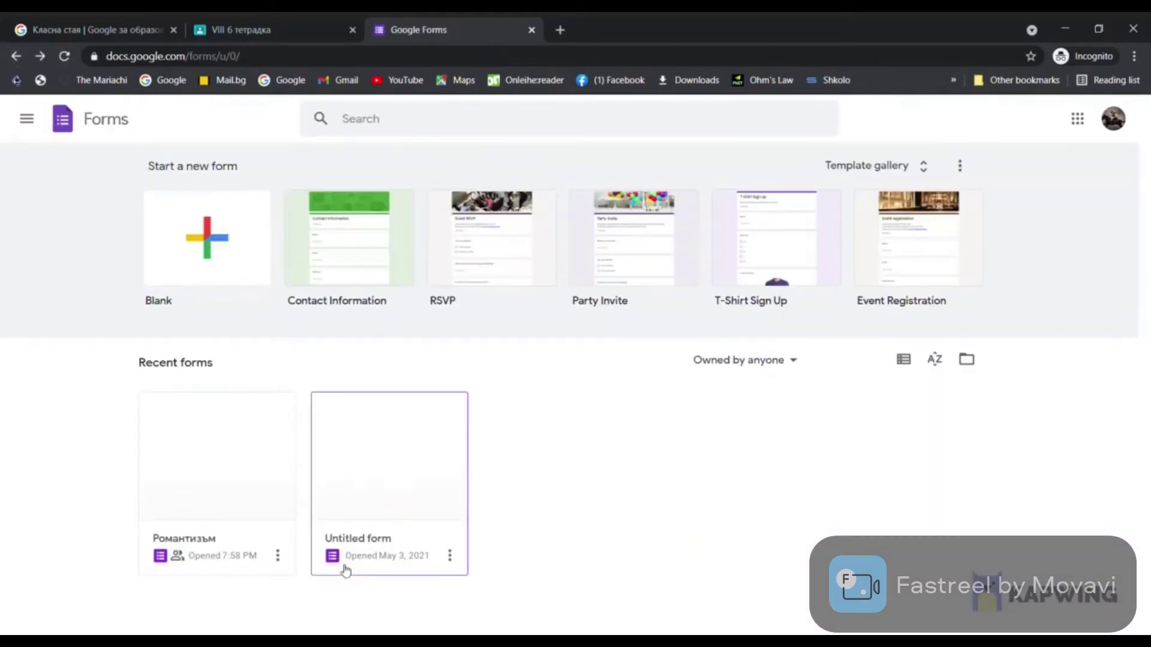
left_click(228, 494)
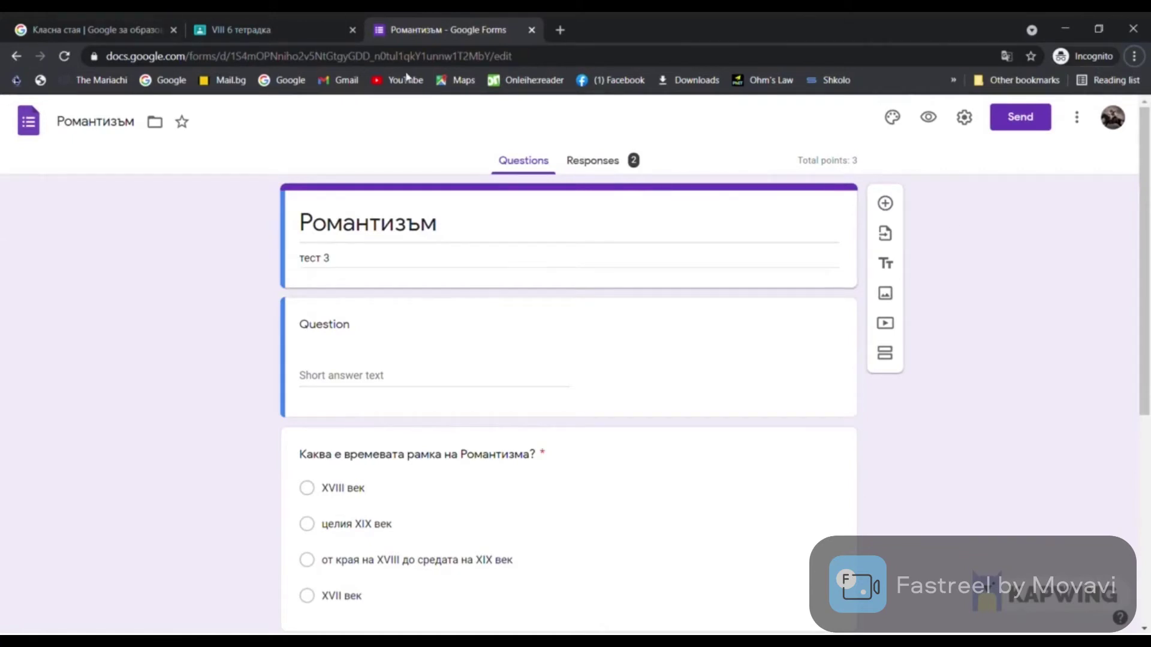
Add a required short-answer question 'Посочете двама автори романтици'
left_click(887, 209)
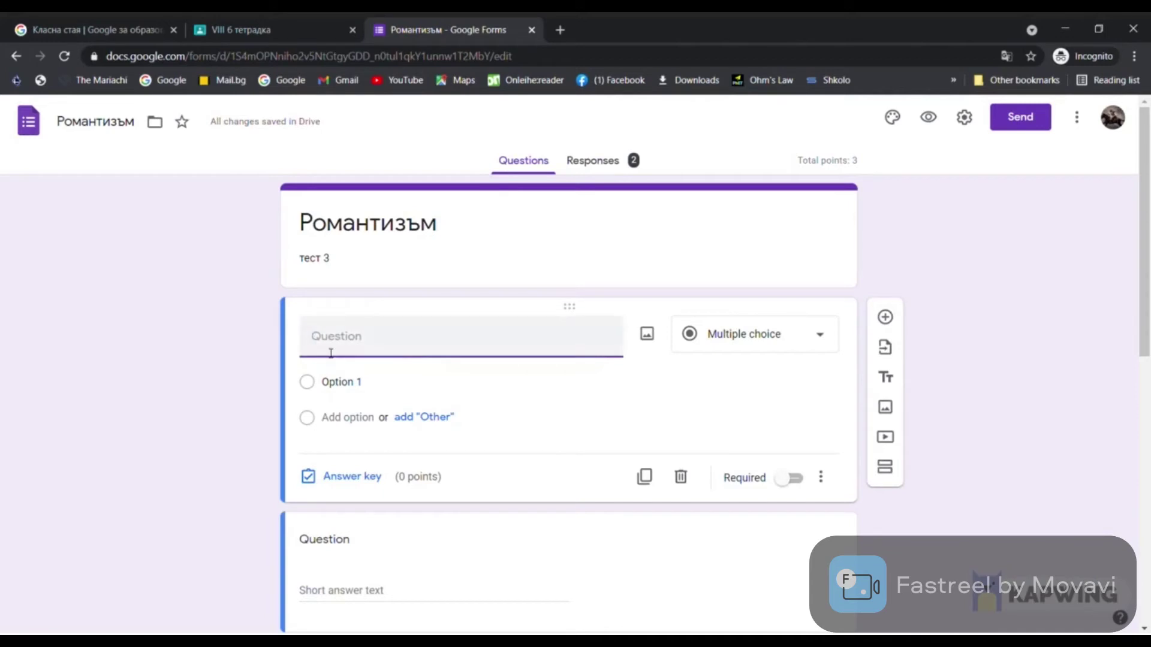
type("Посочете двама автори романтици")
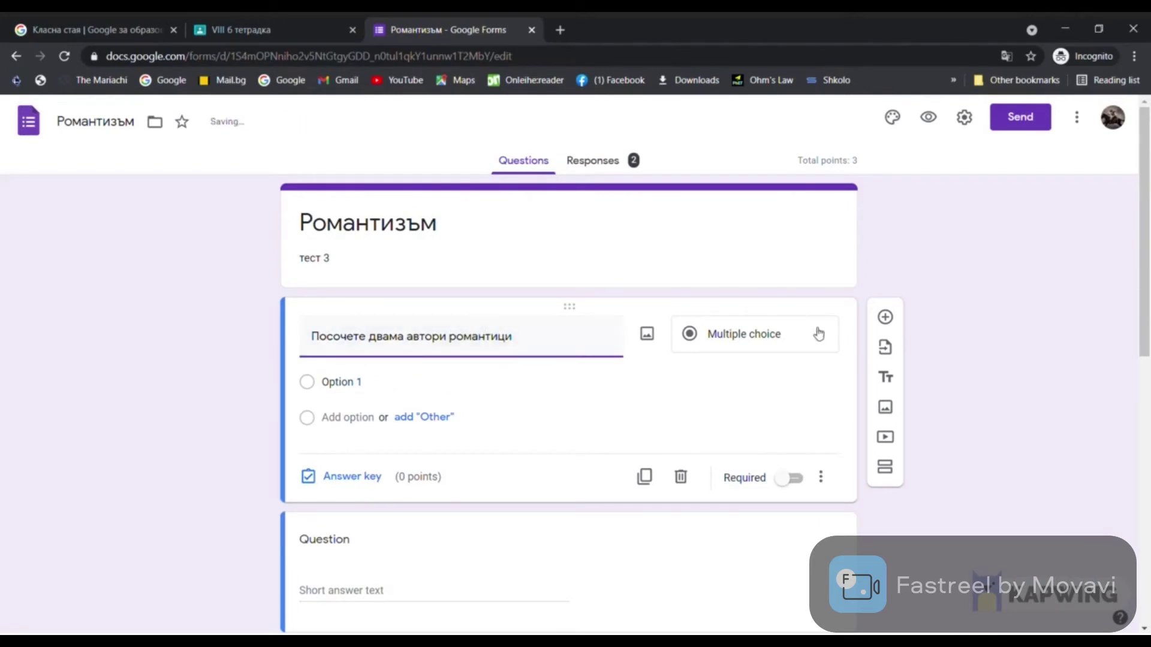
left_click(818, 333)
left_click(744, 195)
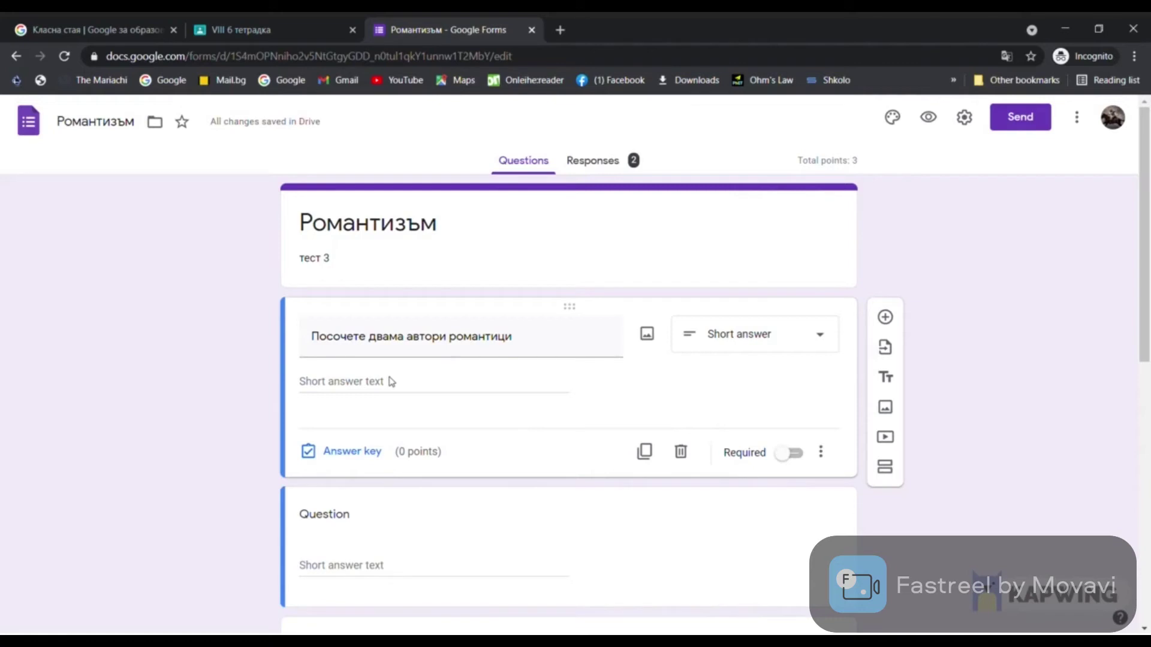
left_click(795, 453)
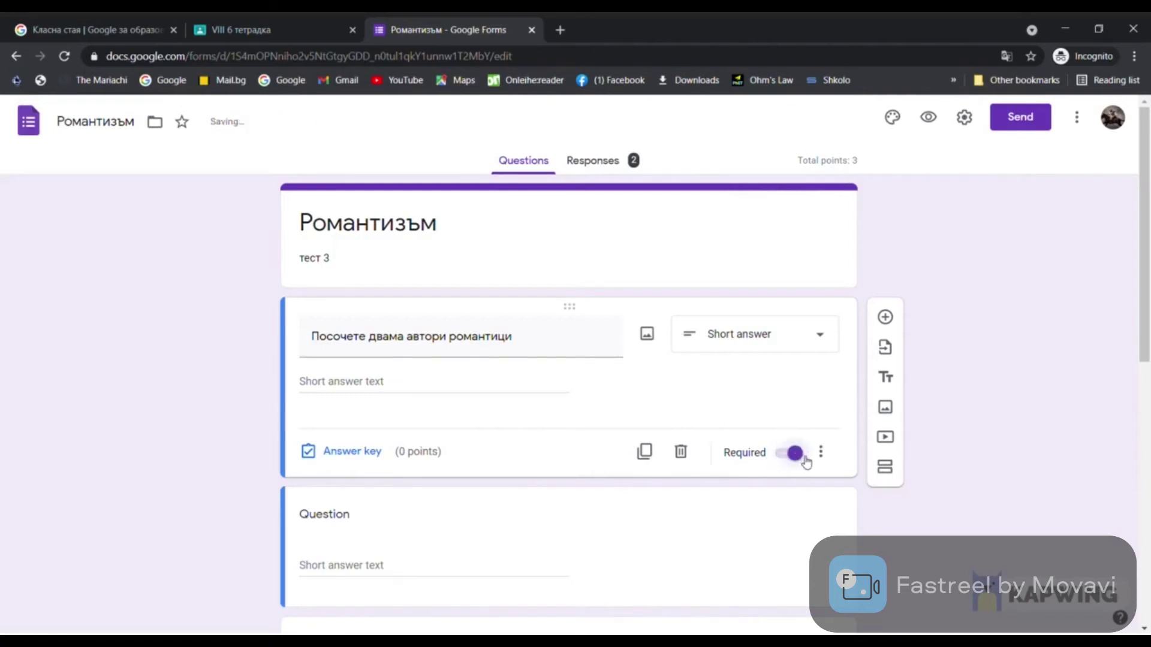
Give the question a 10-point answer key, bringing the quiz total to 13
left_click(340, 455)
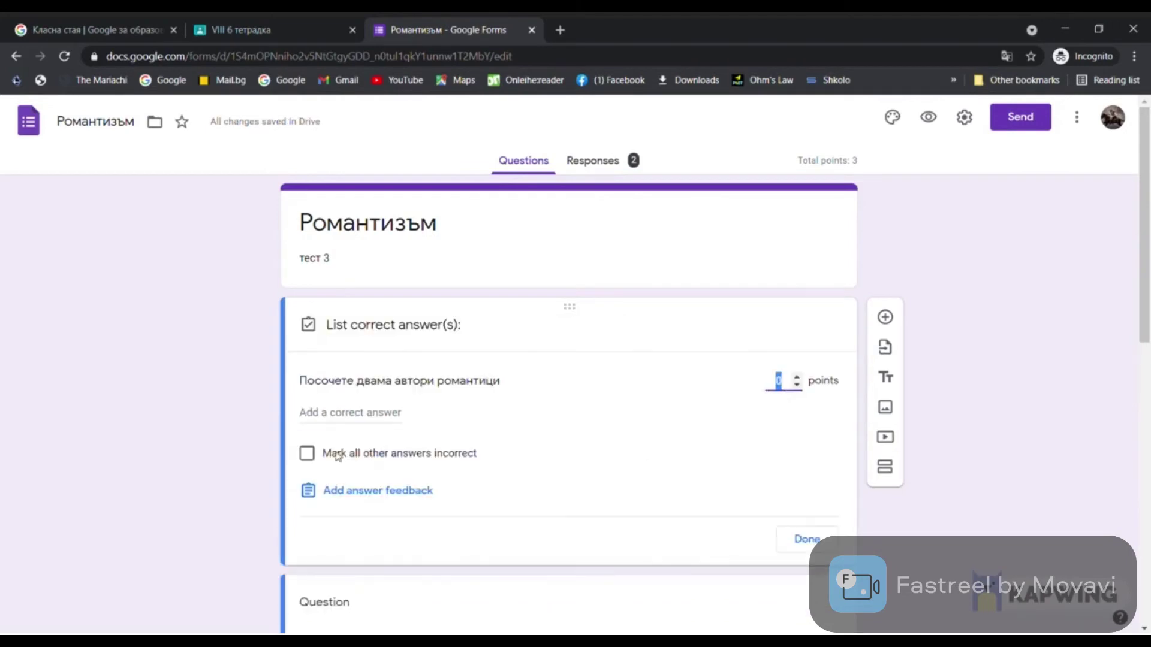
type("10")
left_click(796, 543)
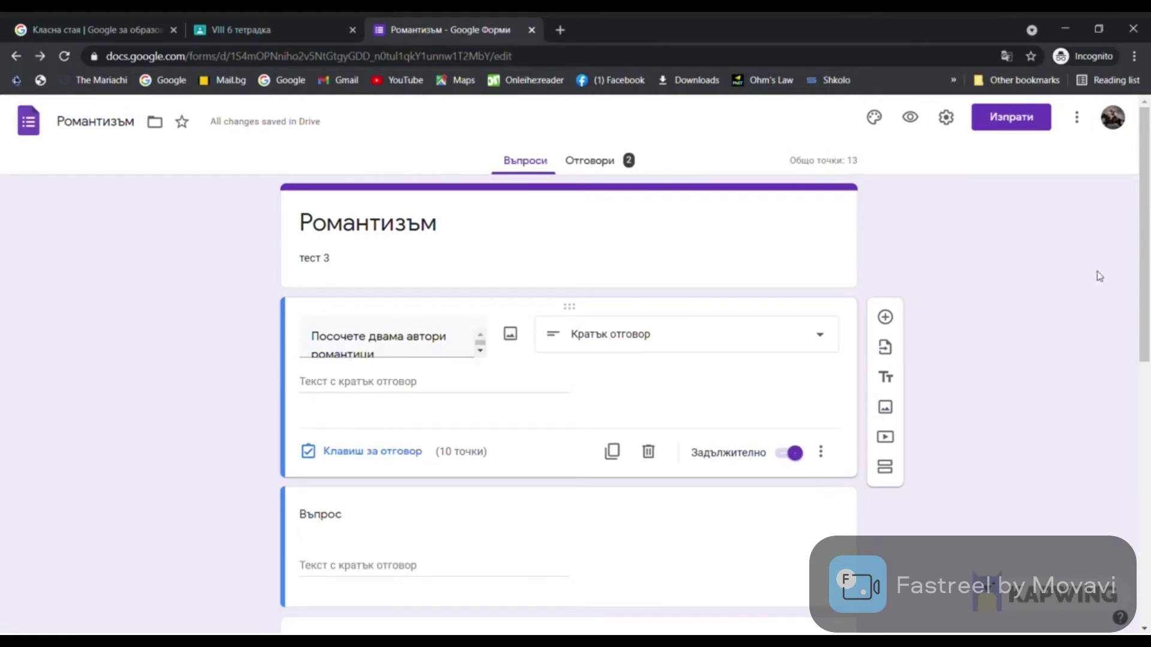
left_click(948, 119)
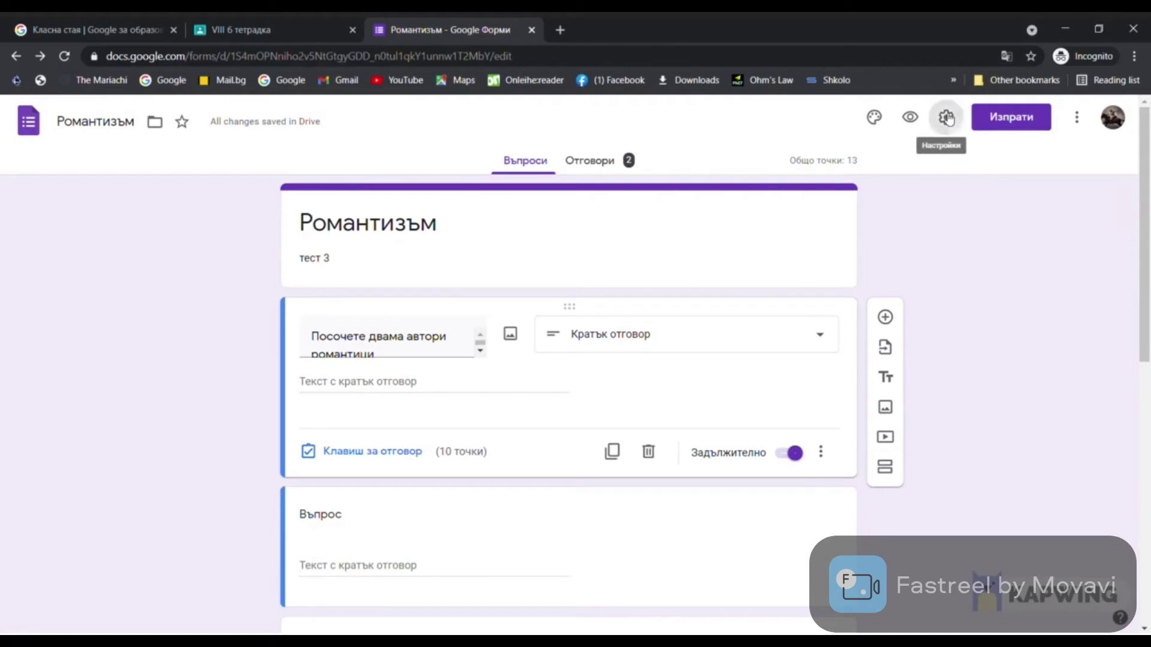
In quiz settings, turn respondent visibility of missed questions, correct answers and point values off, then back on
left_click(719, 204)
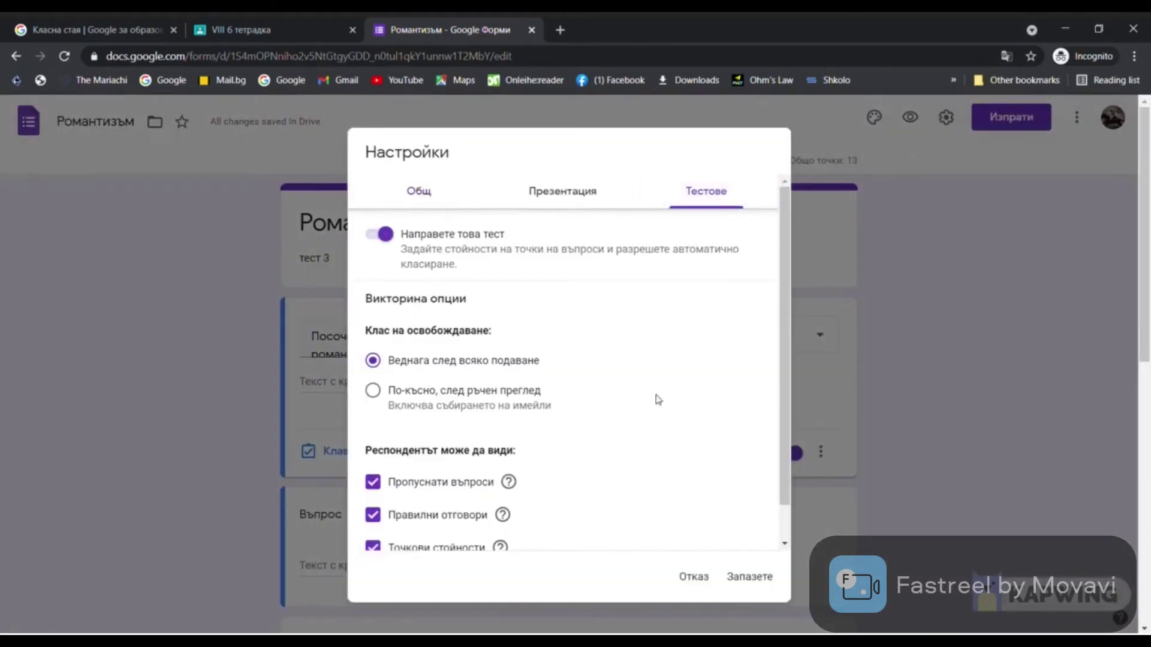
scroll(642, 444, "down", 1)
left_click(373, 444)
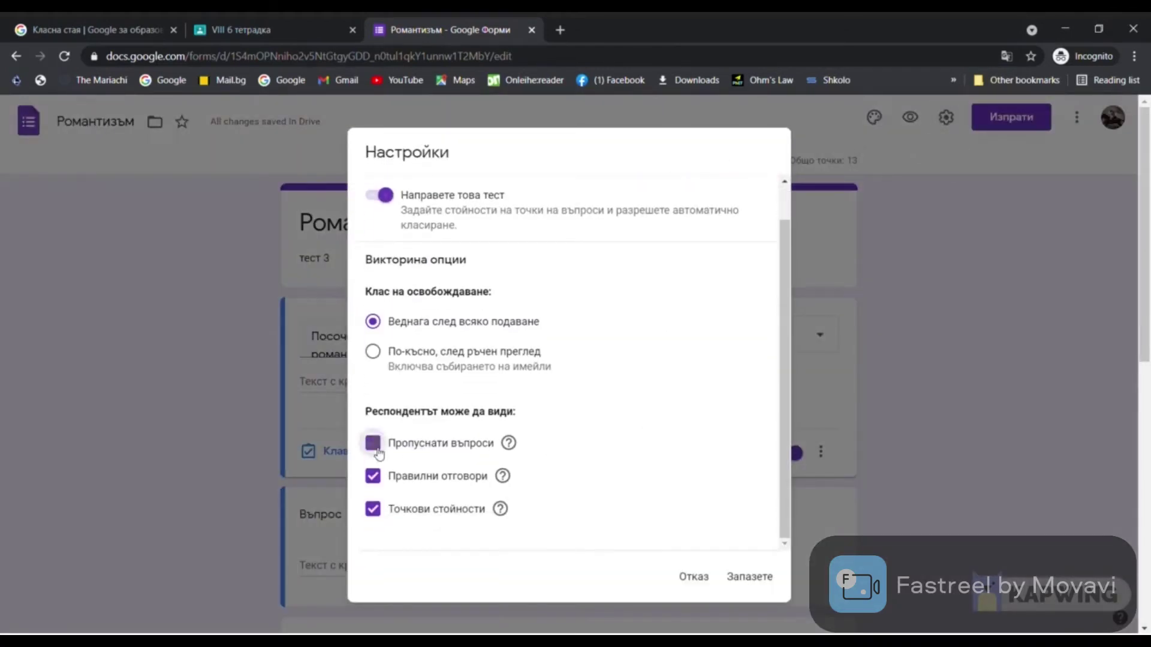
left_click(373, 476)
left_click(373, 509)
left_click(372, 443)
left_click(372, 476)
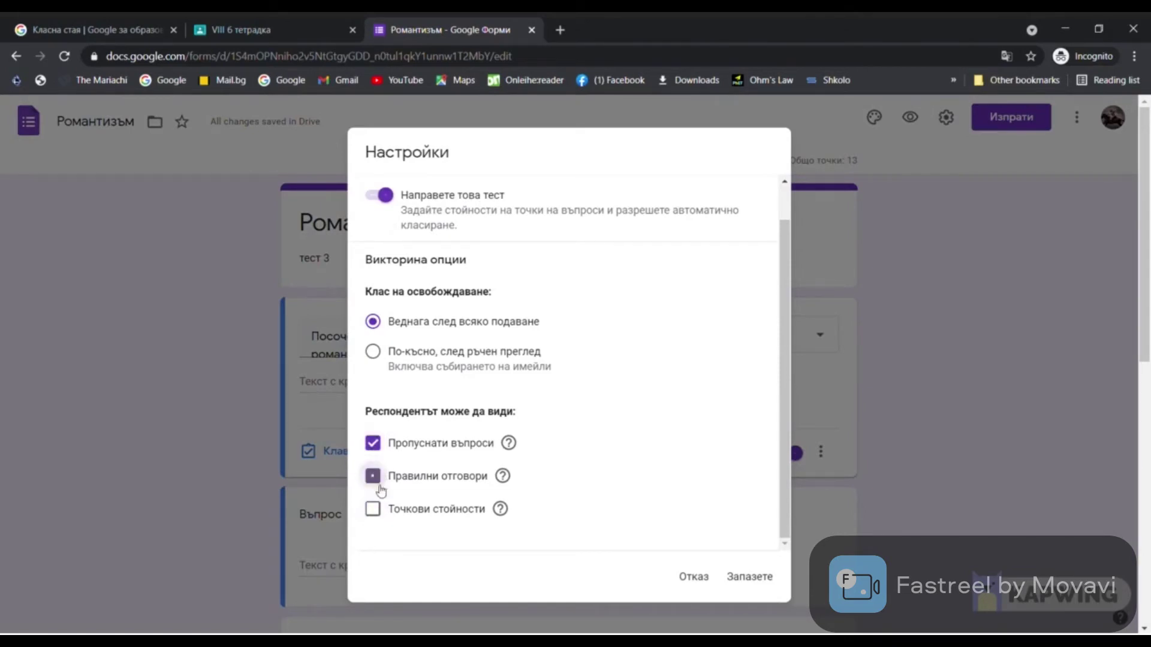
left_click(373, 508)
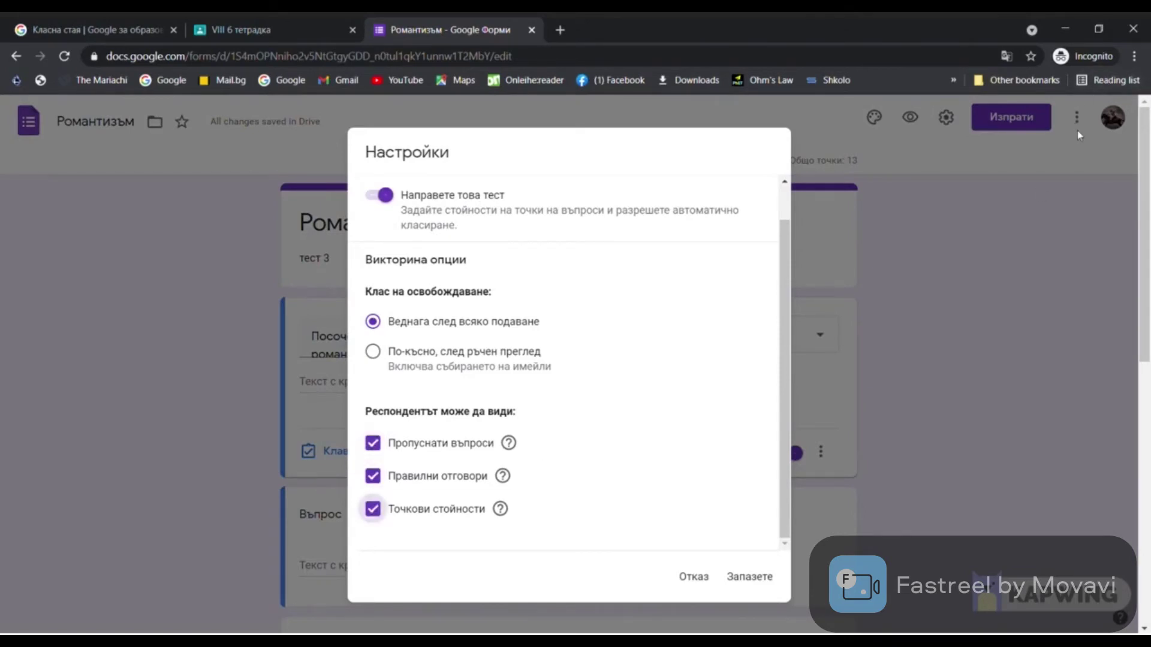
left_click(1077, 131)
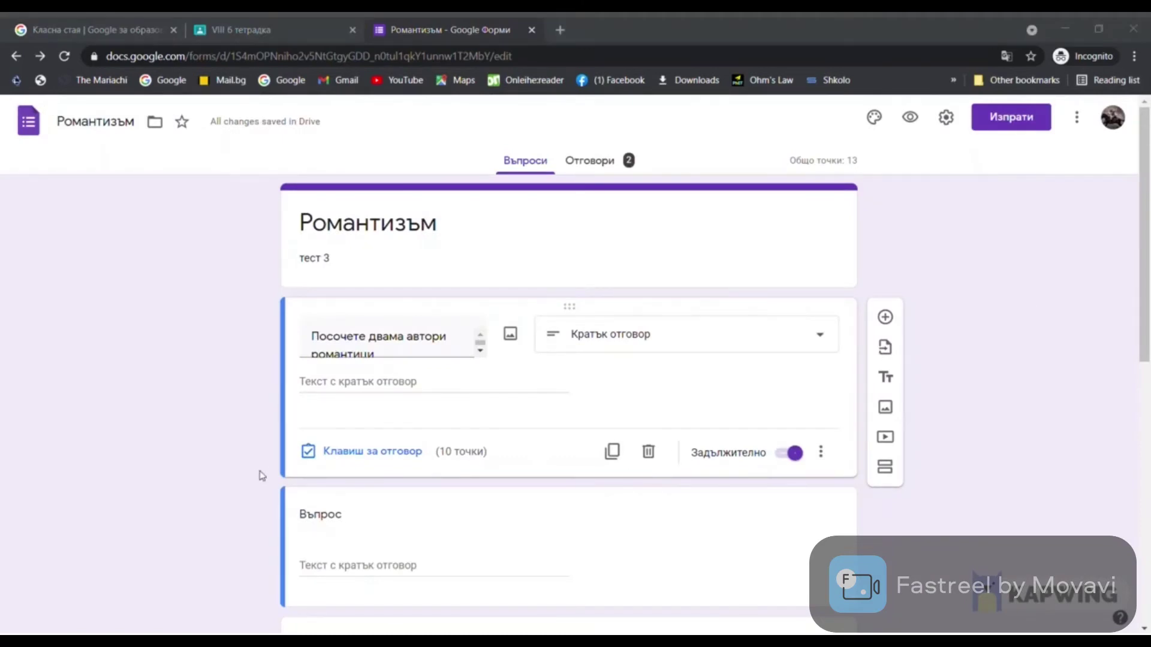
Review the quiz responses in summary and individual view, then return to the VIII б class
left_click(612, 162)
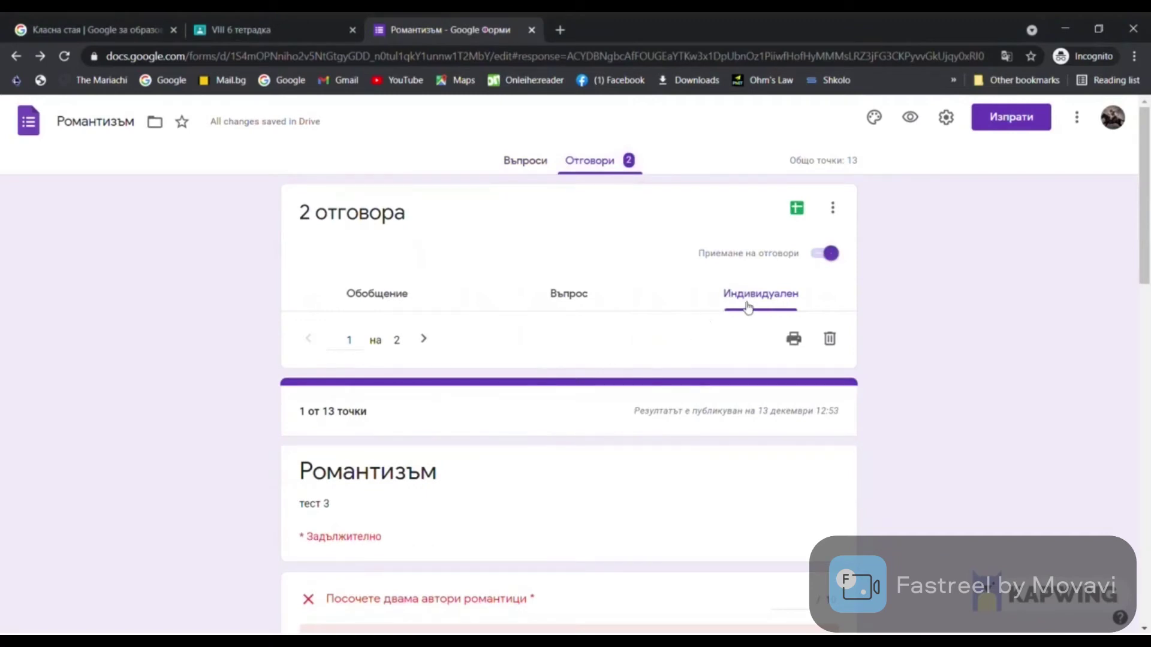
left_click(395, 300)
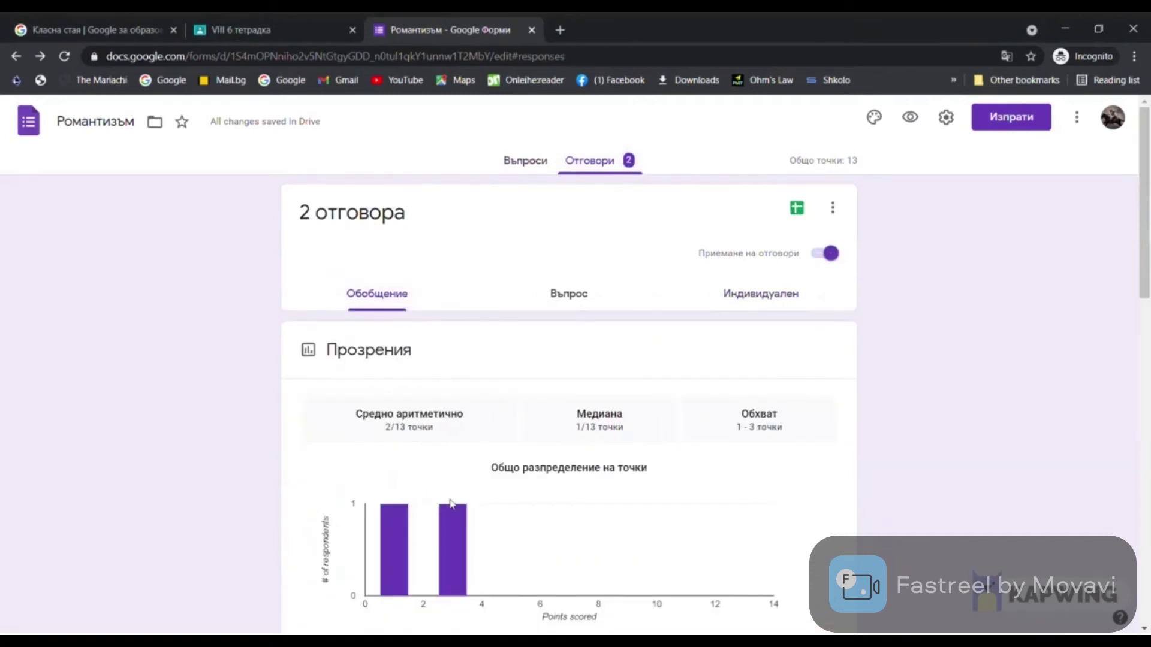
left_click(769, 301)
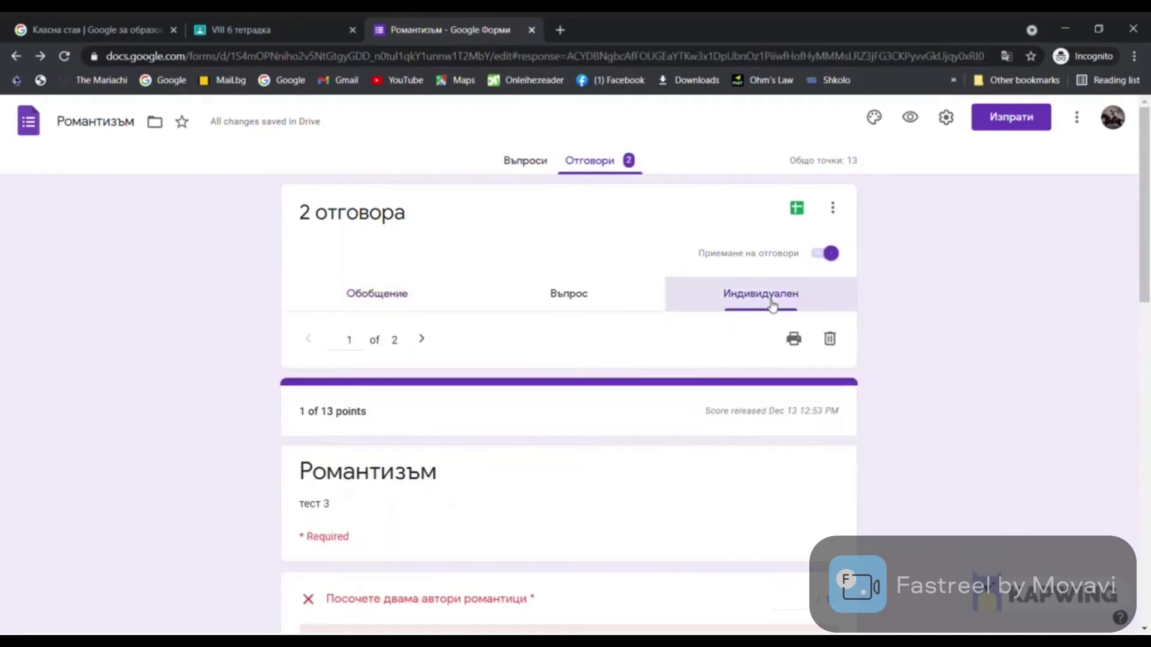
scroll(537, 461, "down", 20)
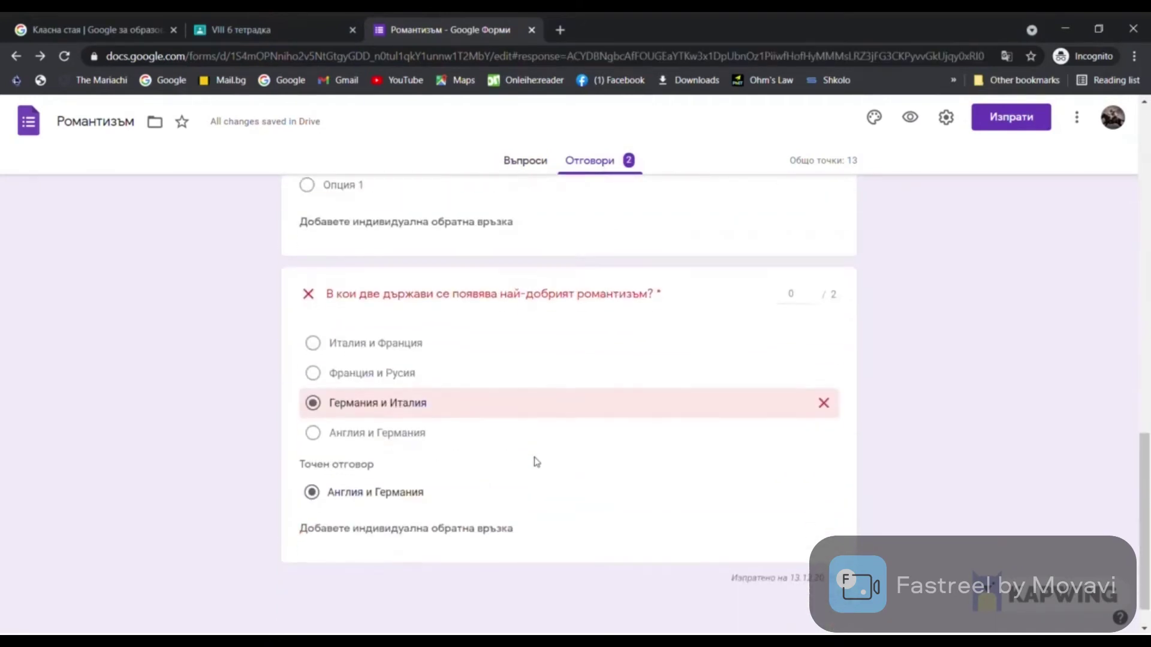
key("ctrl+shift+Tab")
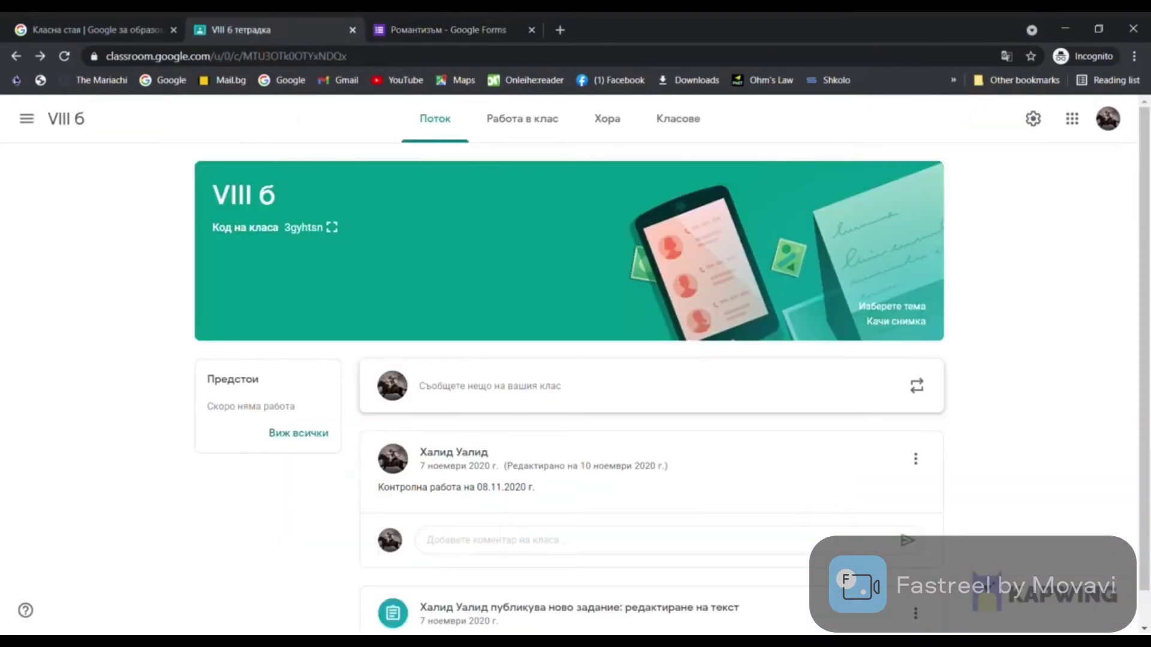
Write a class announcement reading 'тест Романтизъм - 11.05.21'
left_click(474, 390)
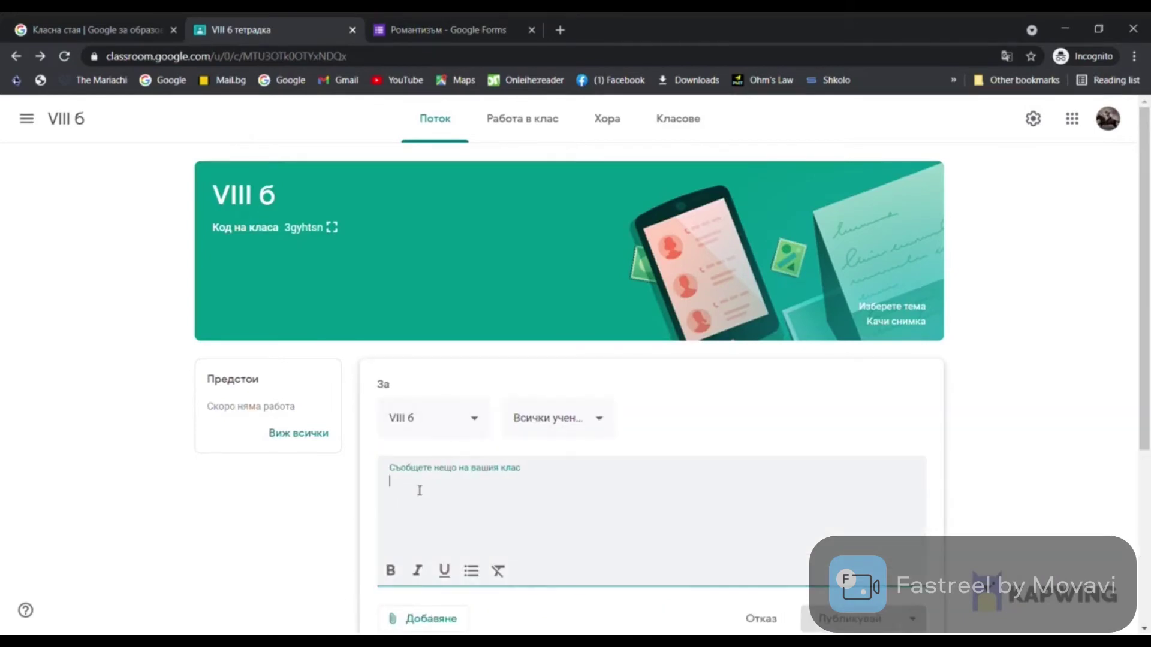
type("тест ром")
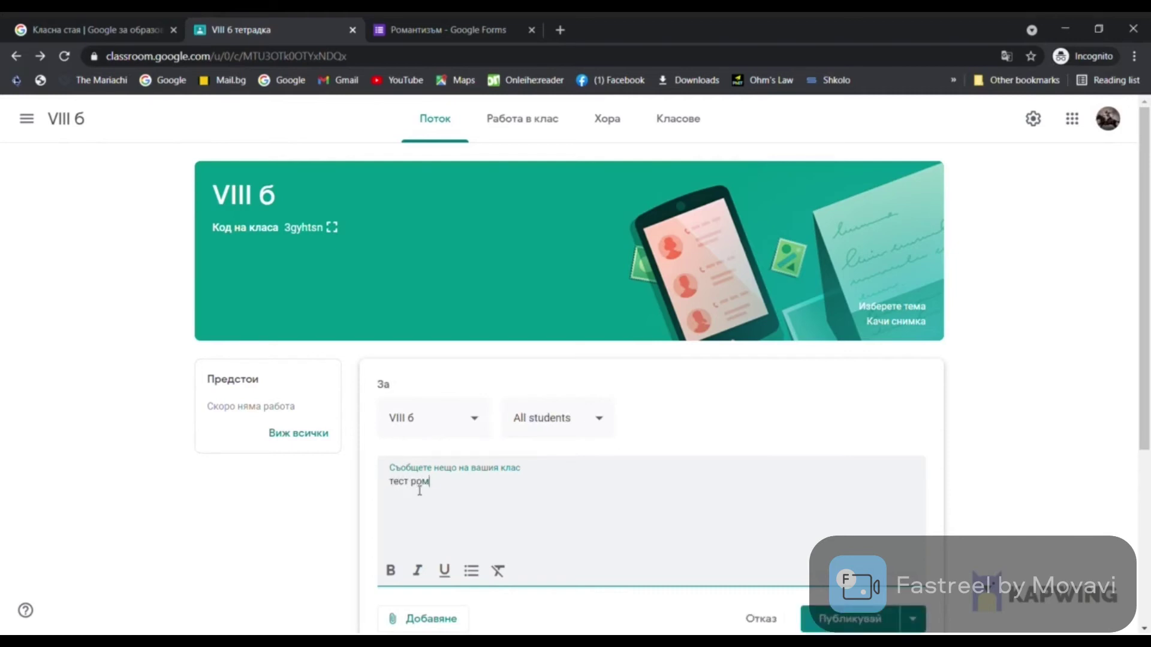
type("антизъм")
key("BackSpace")
type("Р")
left_click(475, 485)
type("11.05.21")
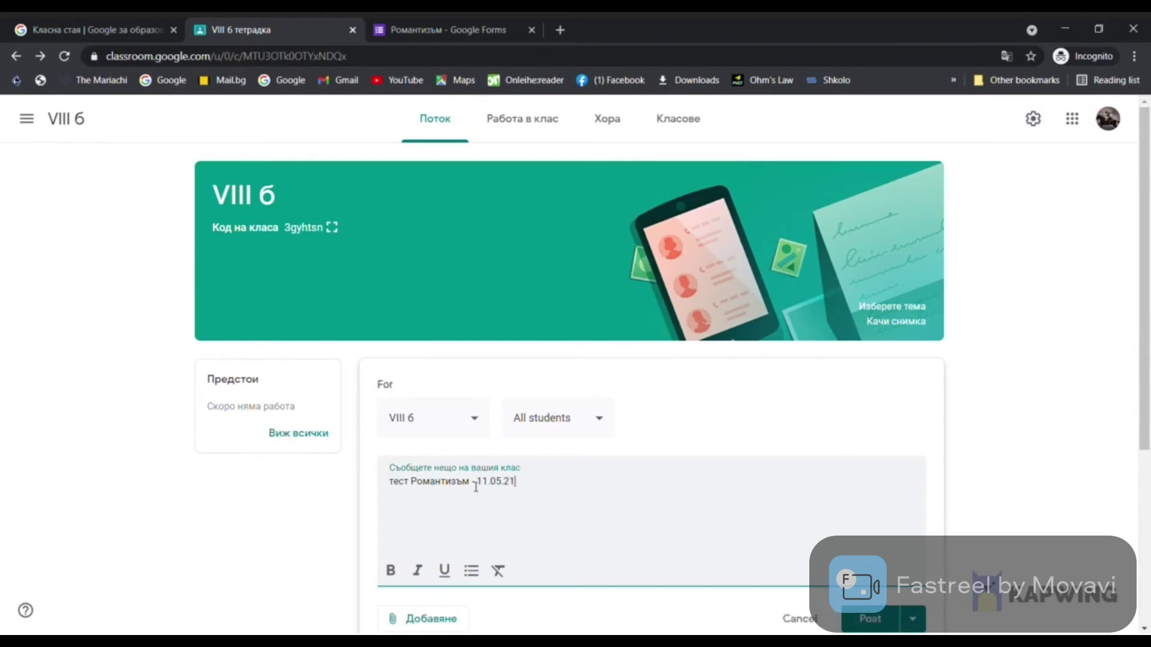
Attach the Романтизъм form link to the announcement and publish it
left_click(430, 621)
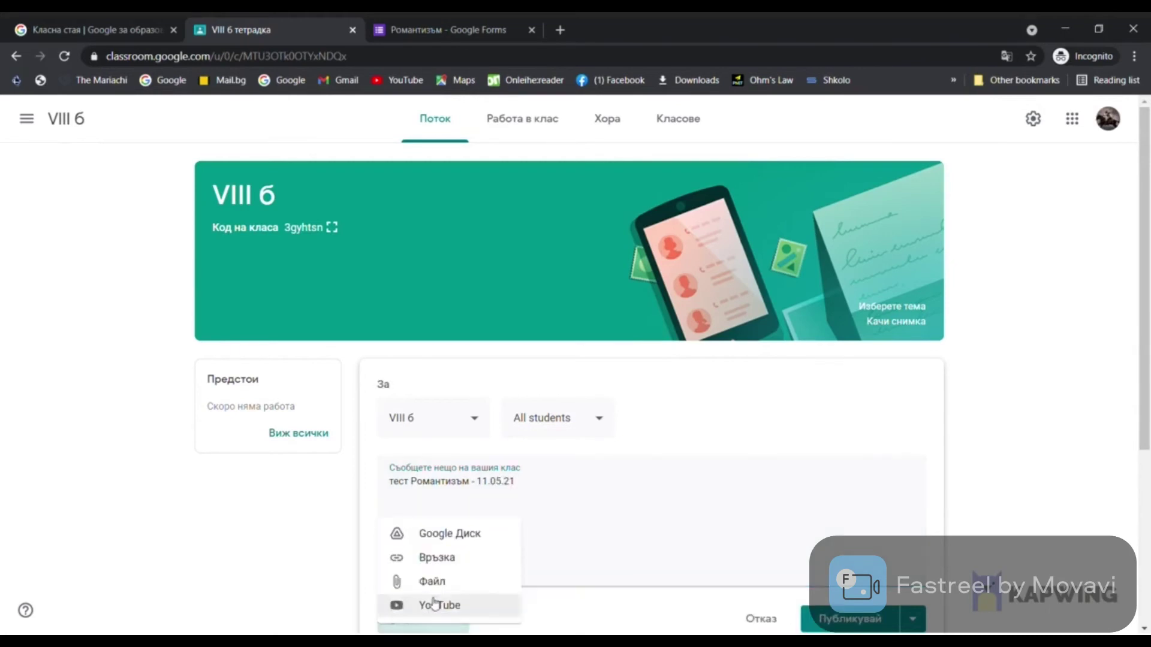
left_click(436, 560)
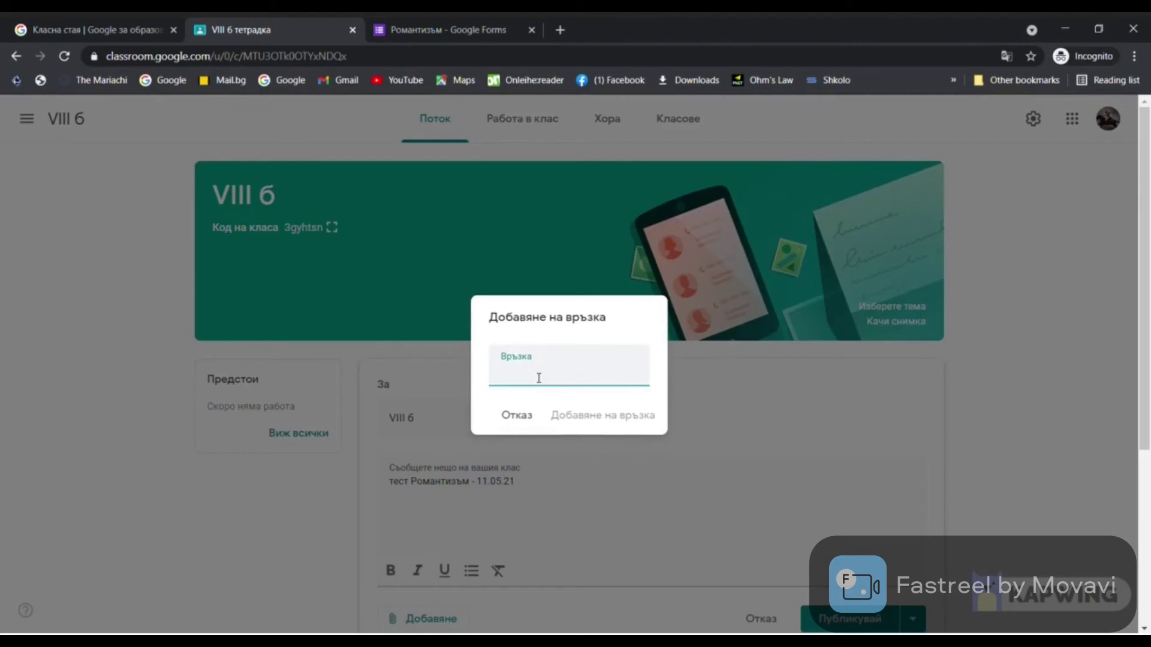
key("ctrl+v")
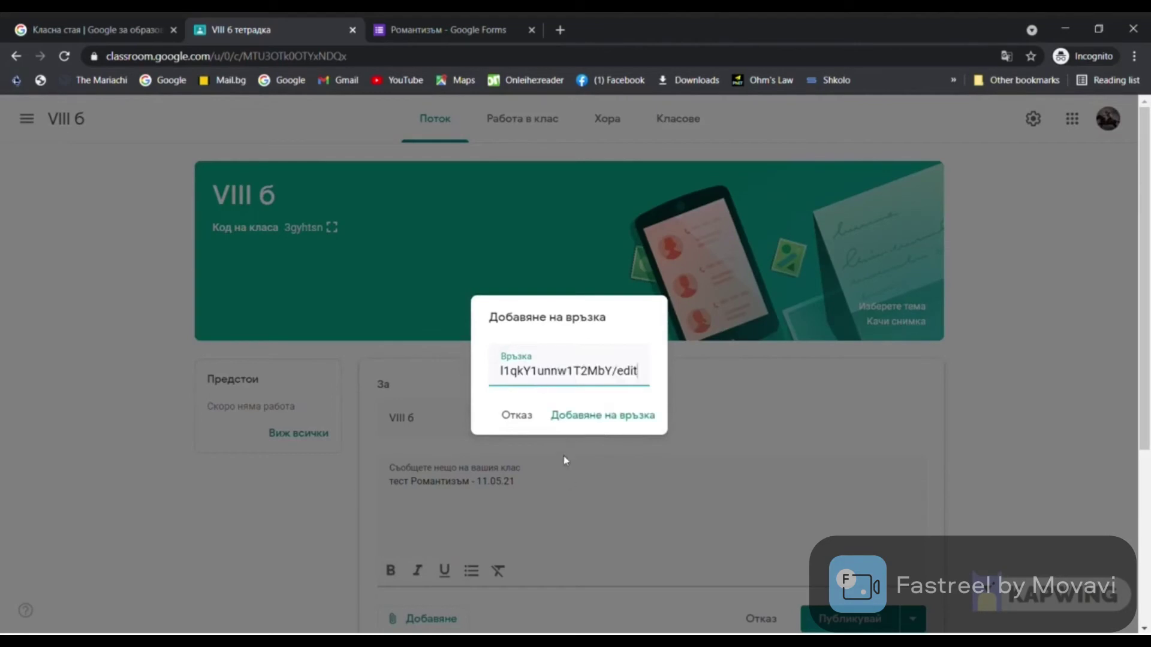
left_click(573, 416)
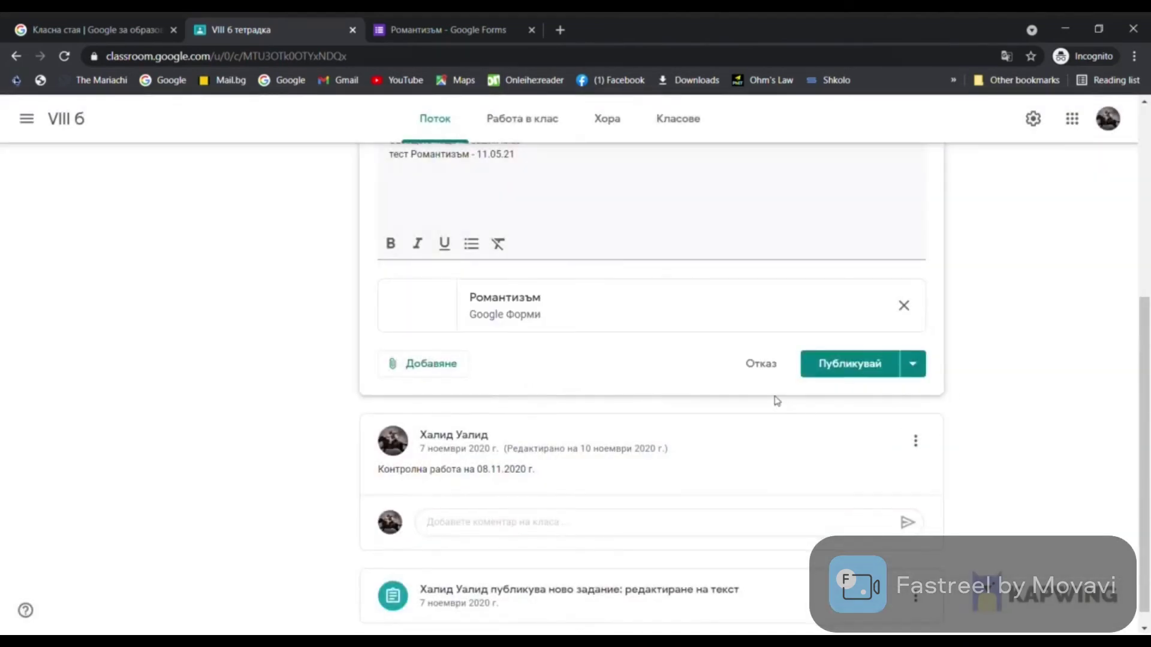
left_click(851, 370)
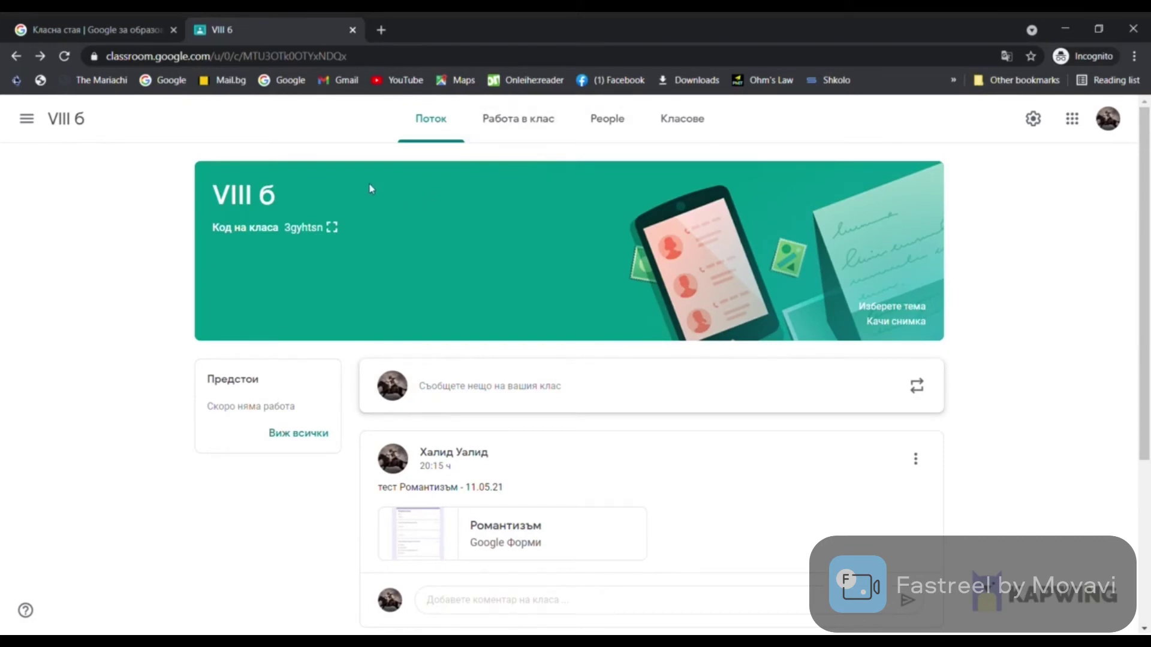
From the People list, email the student the message 'Ученикът се справя отлично'
left_click(620, 123)
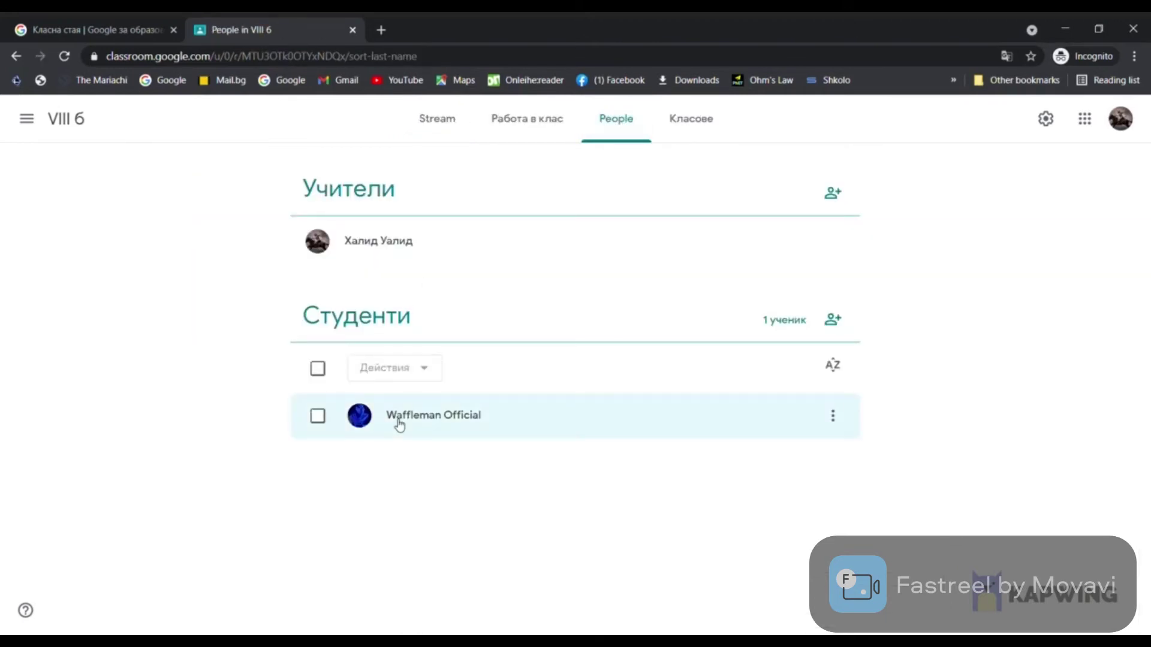
left_click(400, 423)
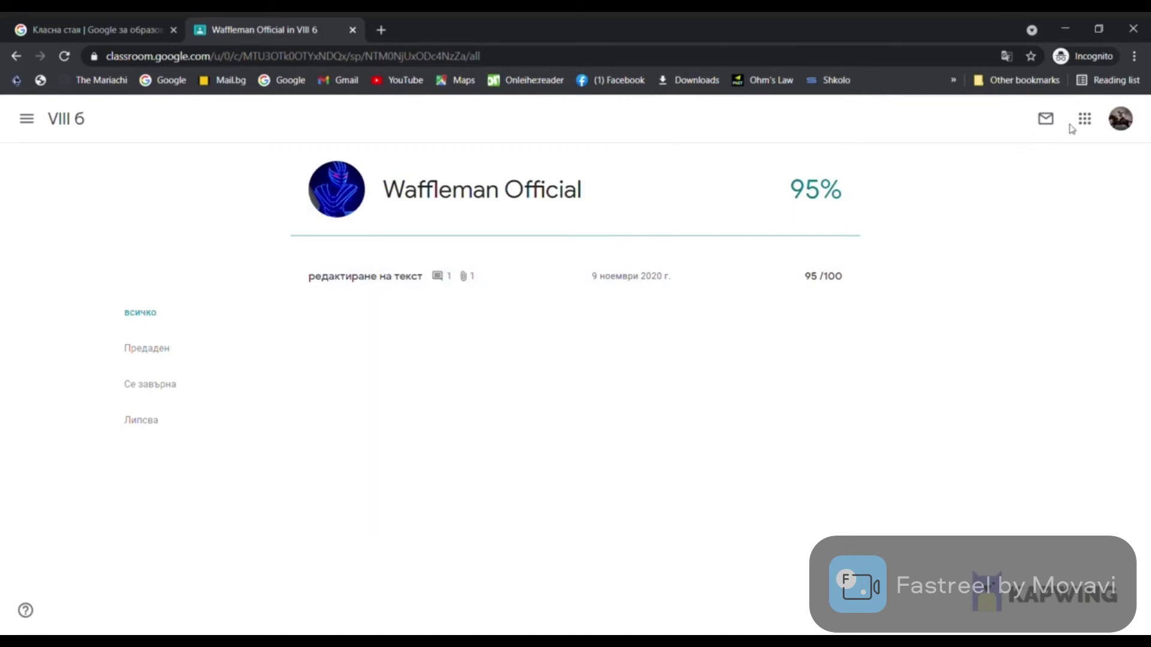
left_click(1046, 122)
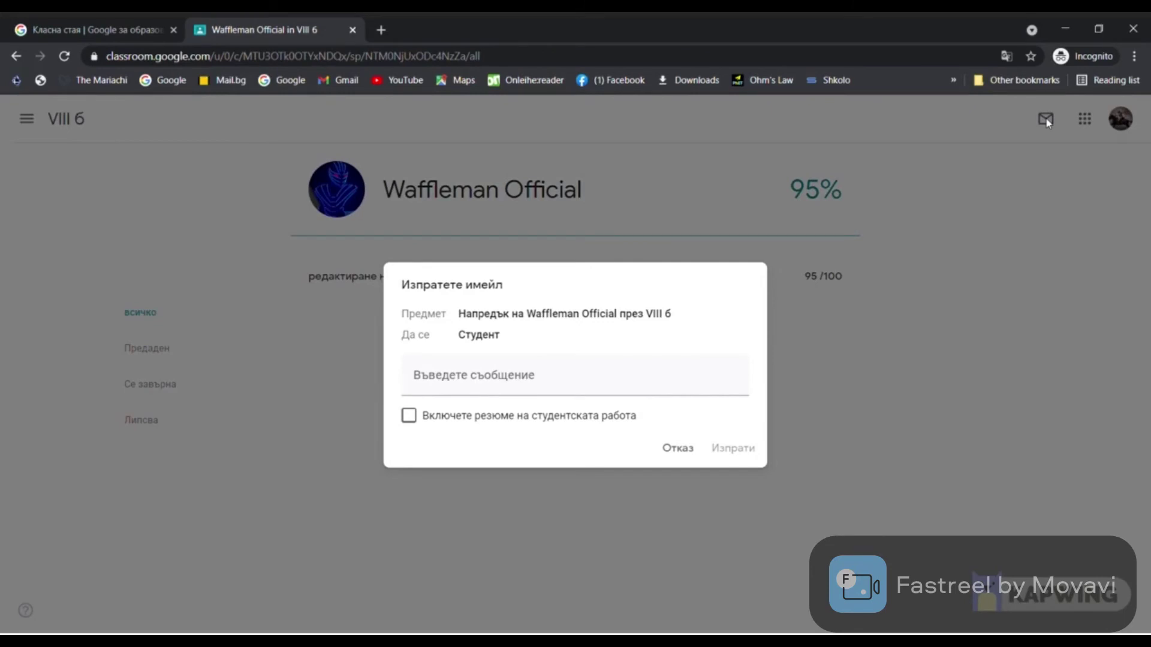
left_click(537, 389)
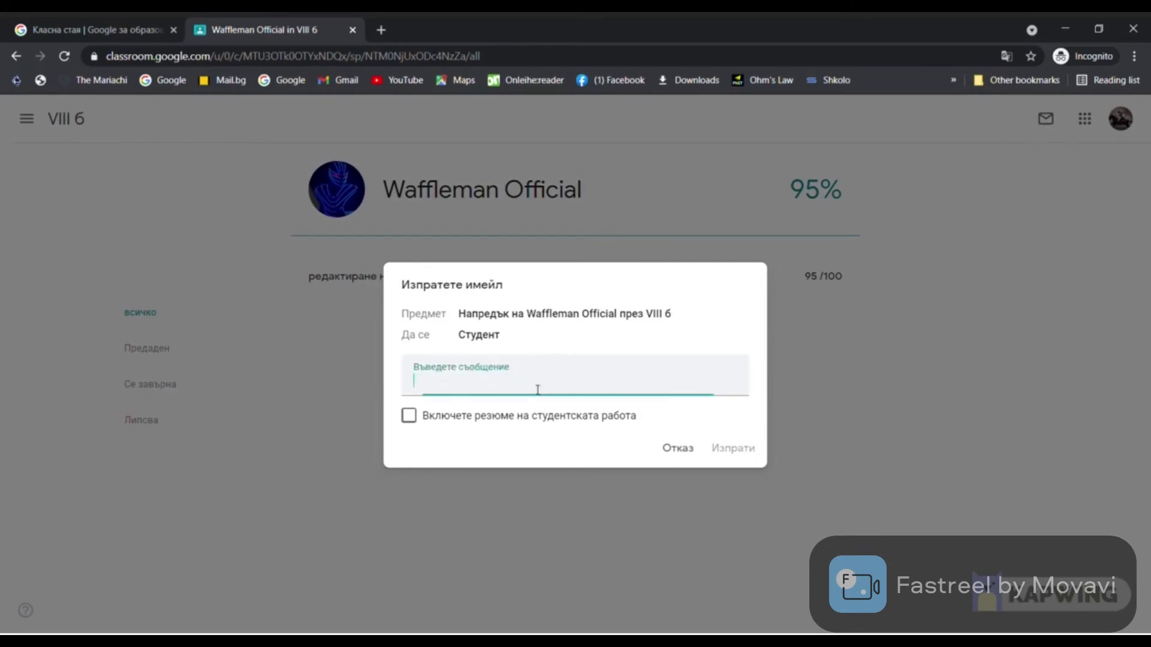
type("Ученикът се с")
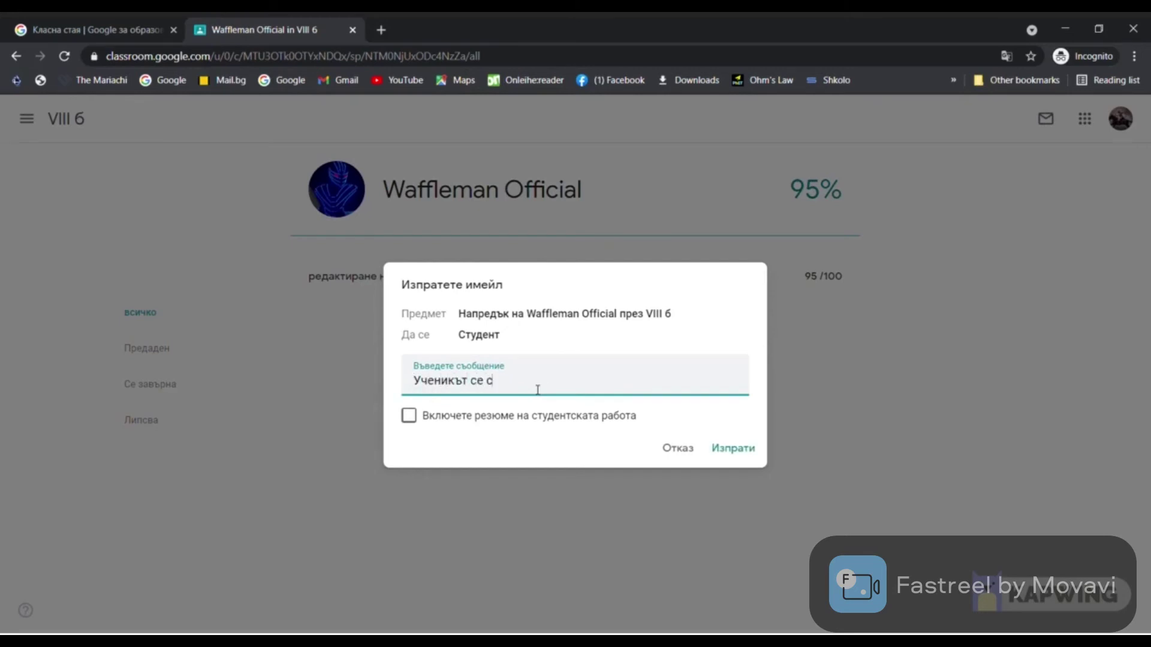
type("правя отлично")
left_click(732, 450)
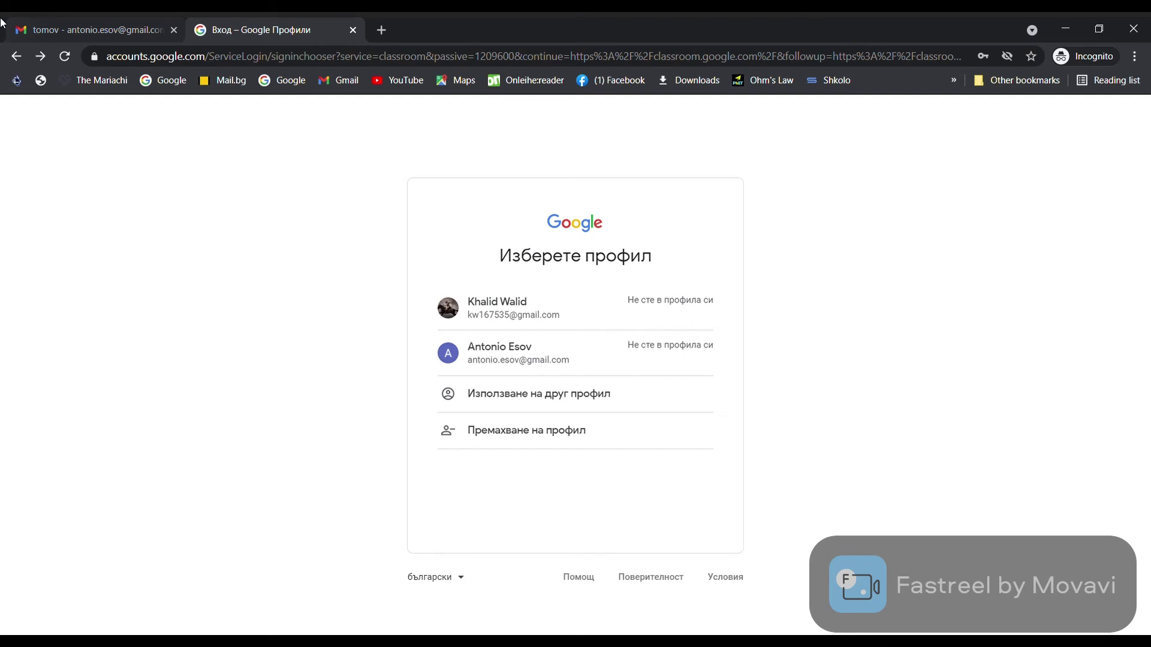
Sign in with the student account's password and go to the Gmail invitation email
left_click(477, 359)
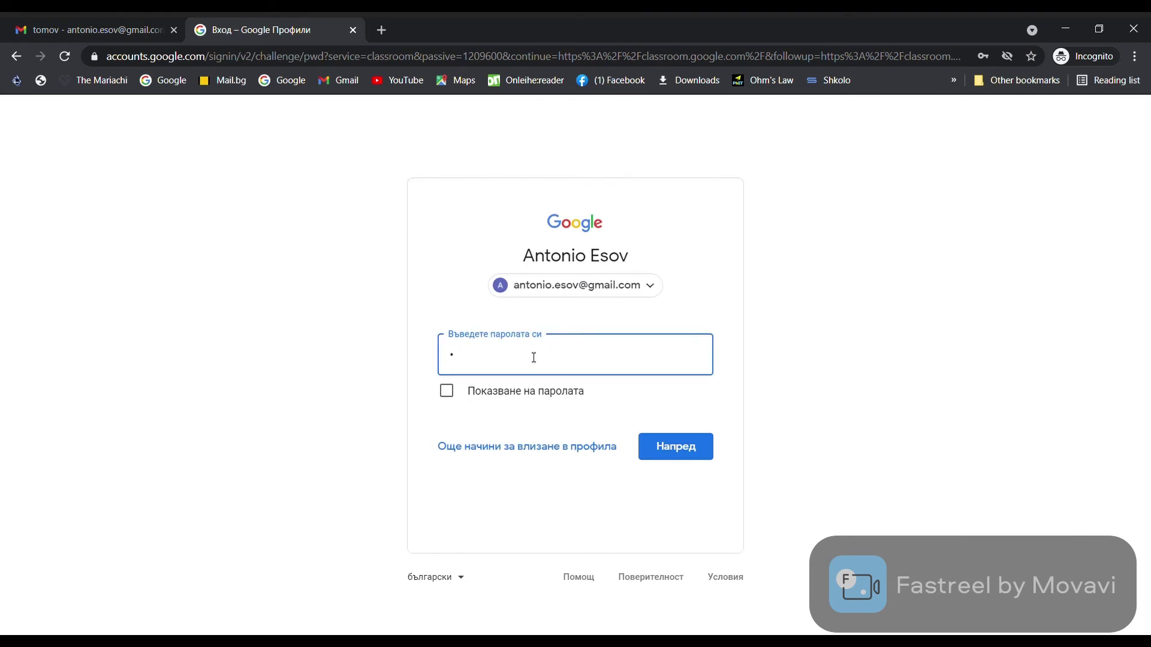
type("••••••")
left_click(666, 444)
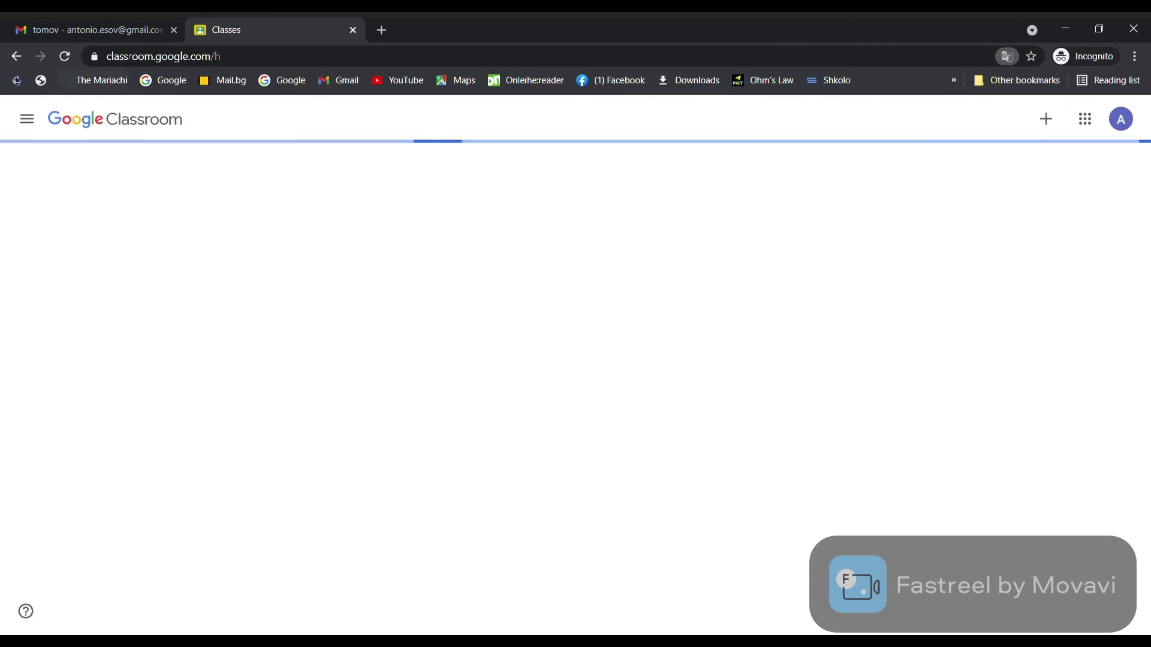
left_click(93, 33)
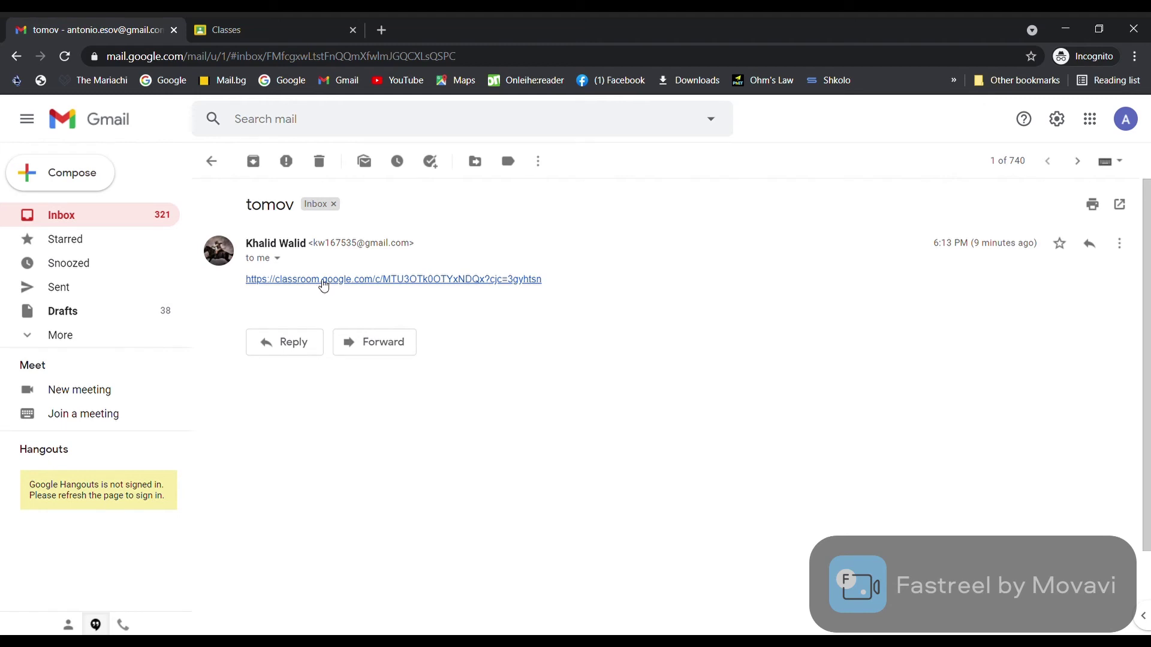
Join class VIII б from the emailed link, dismiss the posts tip, and open the Романтизъм quiz
left_click(324, 279)
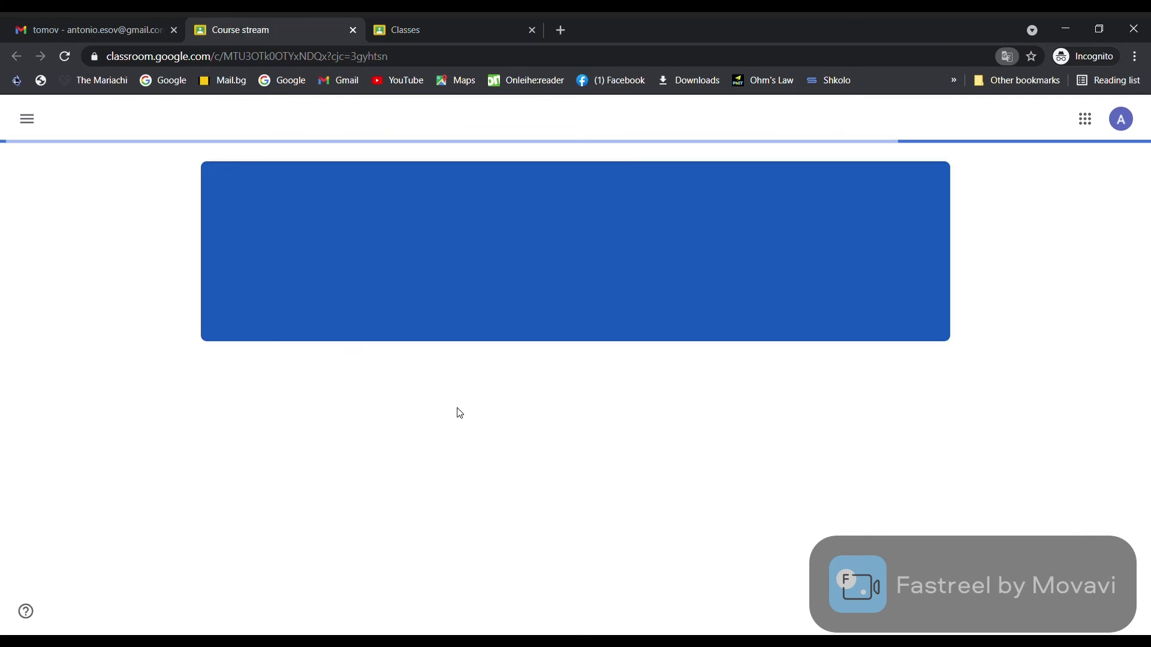
left_click(577, 491)
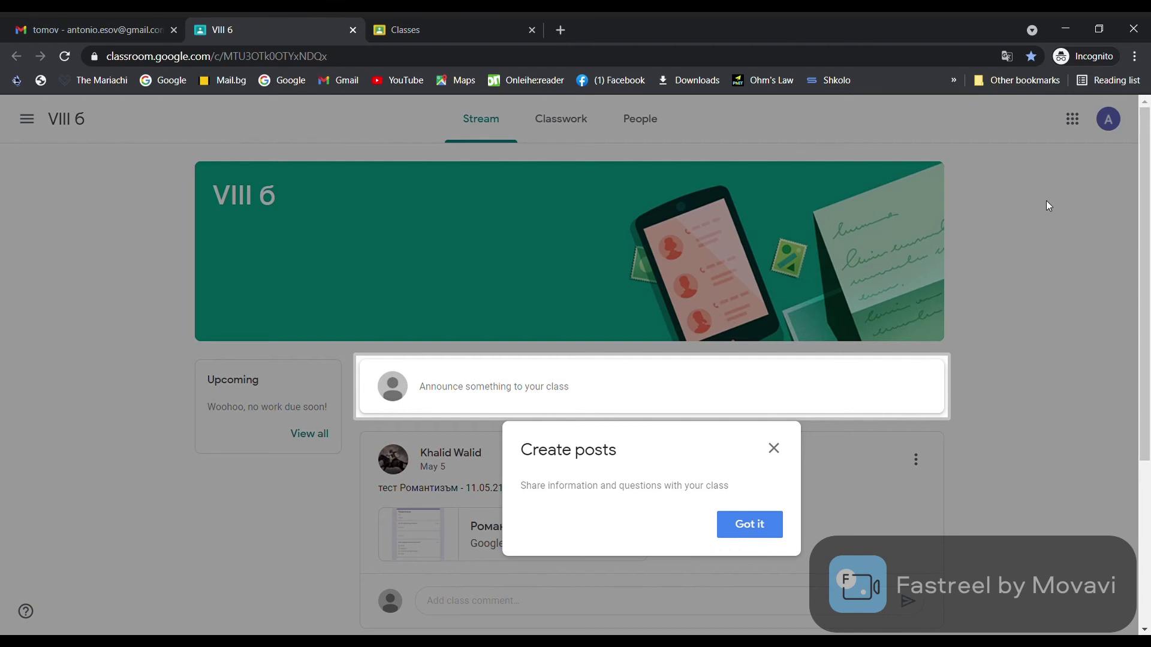
left_click(774, 448)
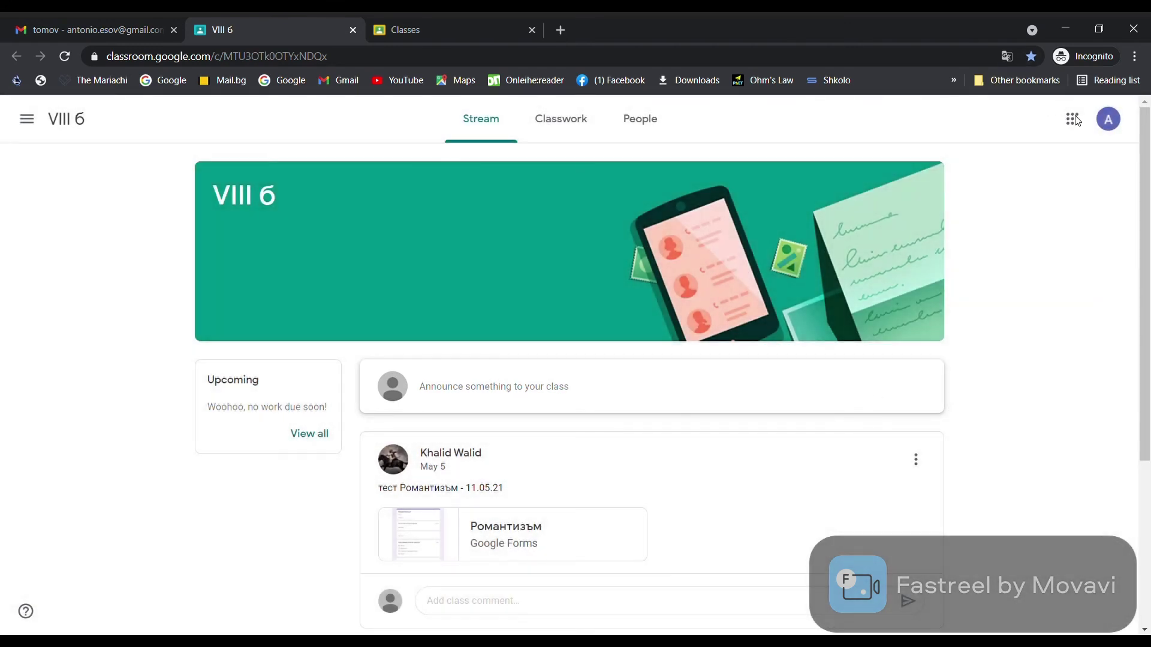
left_click(573, 540)
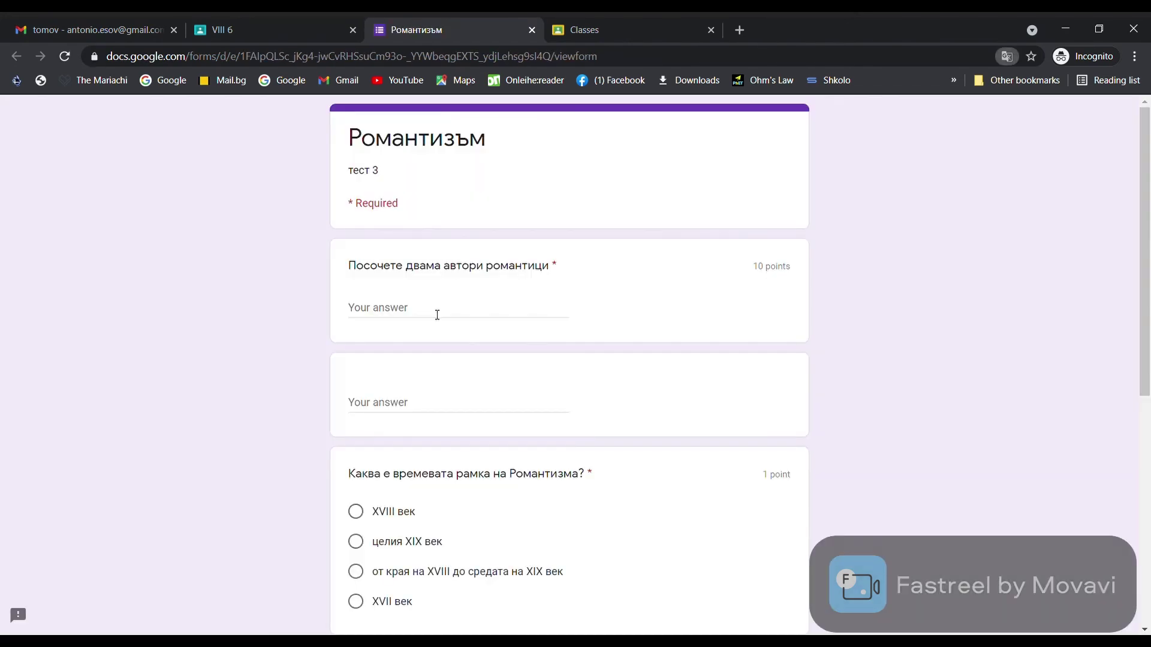
Answer the choice questions with 'XVIII век' and 'Италия и Франция'
scroll(437, 315, "down", 3)
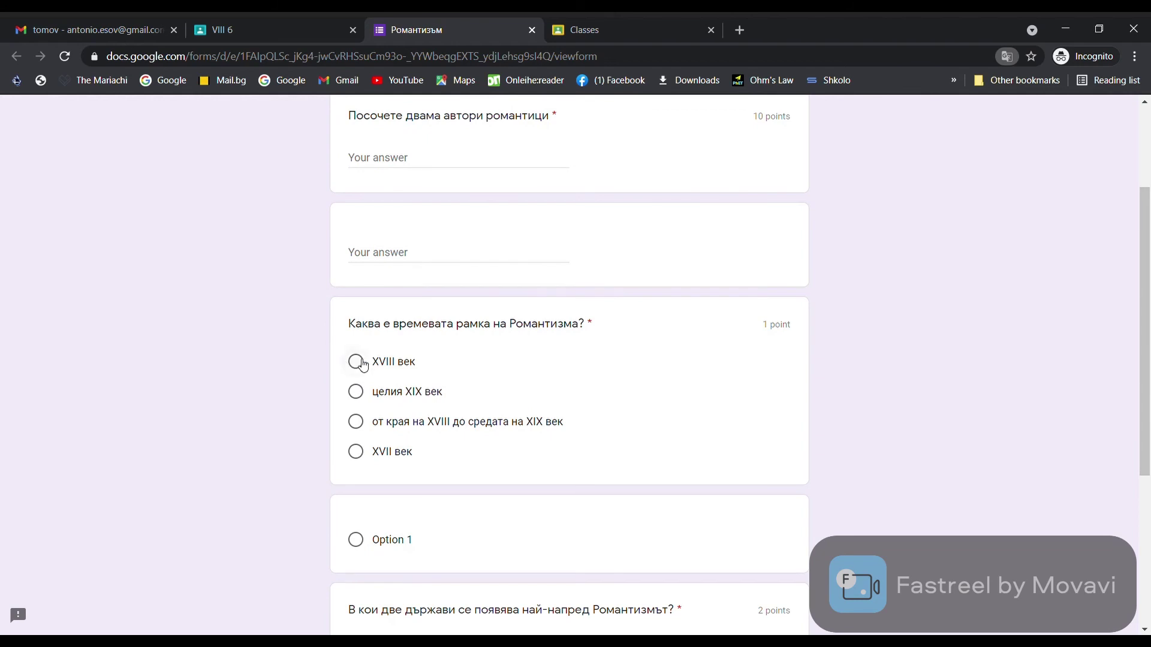
left_click(365, 364)
scroll(364, 364, "down", 1)
scroll(360, 377, "down", 2)
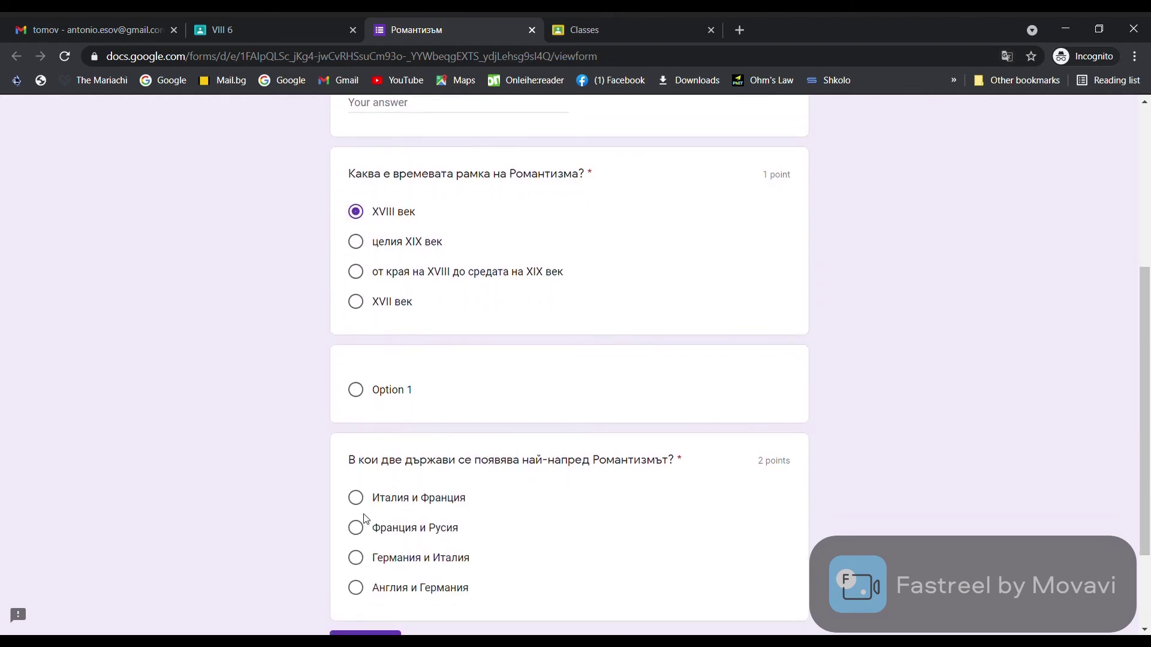
left_click(355, 498)
scroll(462, 346, "down", 2)
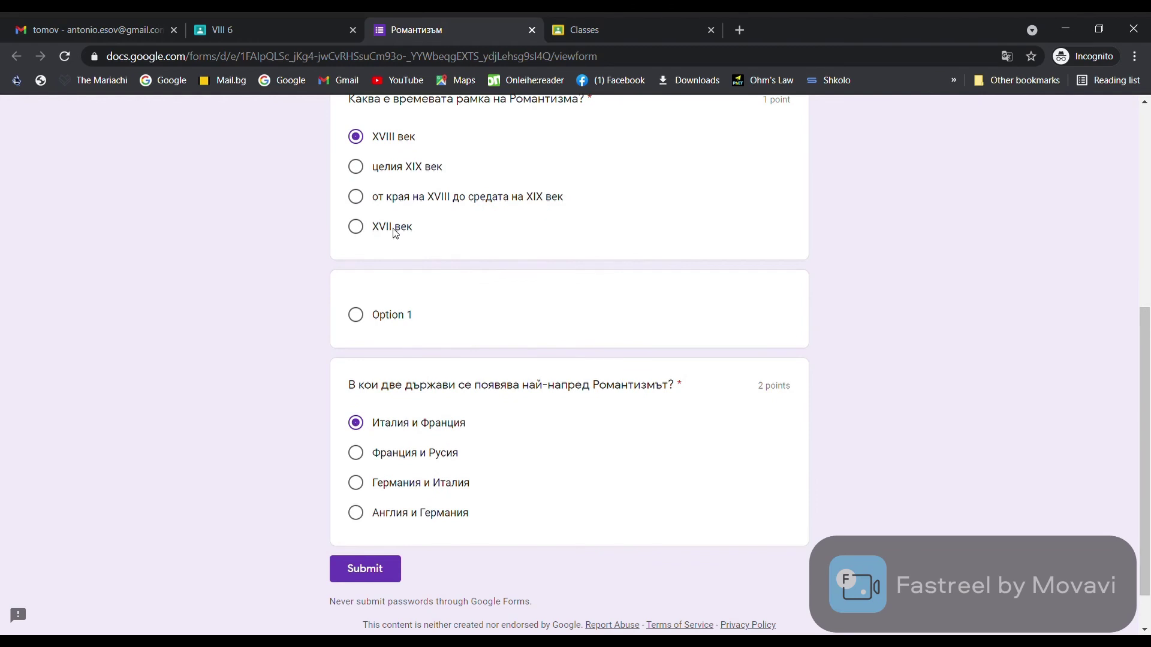
Fill the two text answers with 'gfgfgf' and 'gfgf', submit the quiz, and view the score
left_click(352, 567)
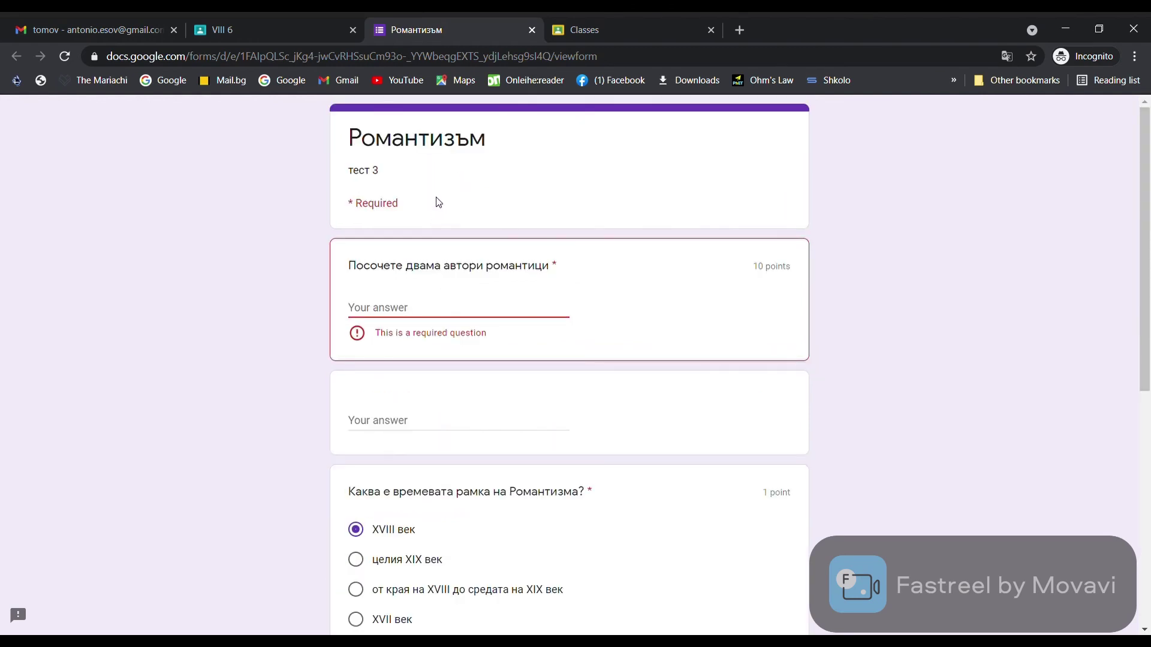
type("gfgfgf")
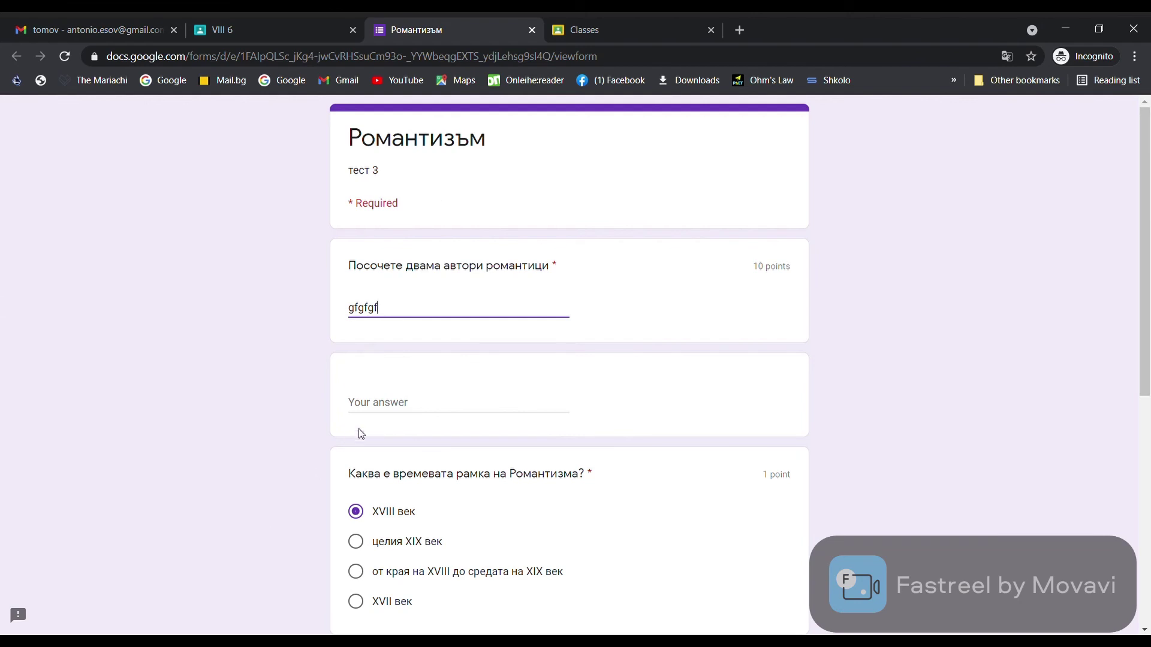
left_click(419, 398)
type("gfgf")
scroll(416, 406, "down", 7)
left_click(368, 517)
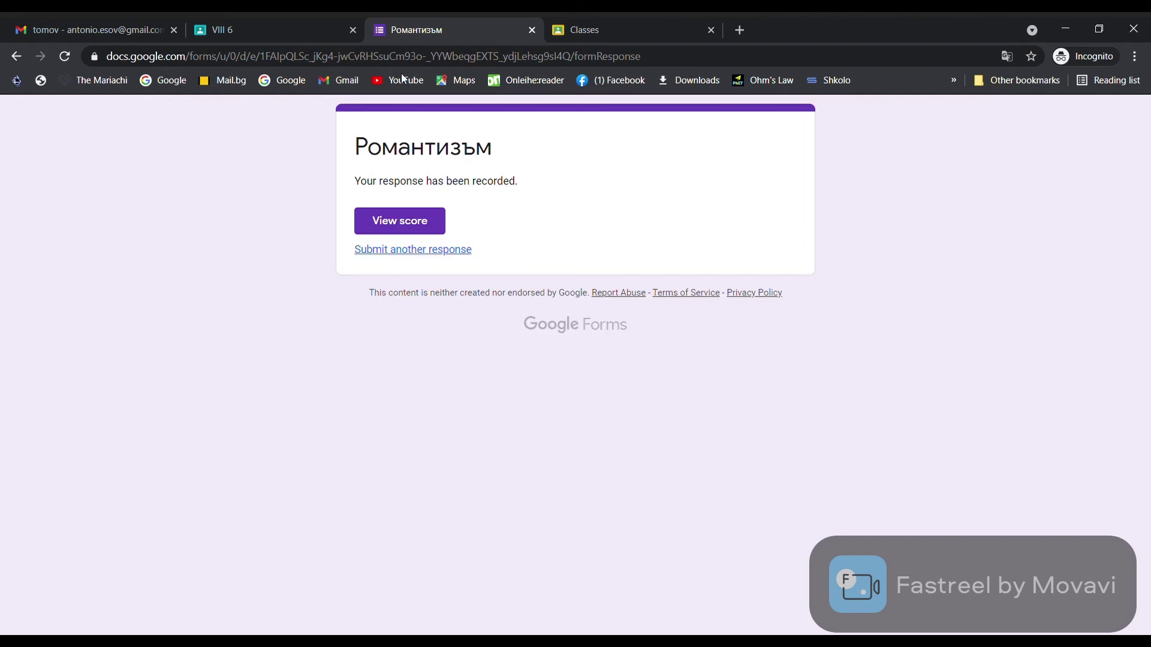
left_click(396, 227)
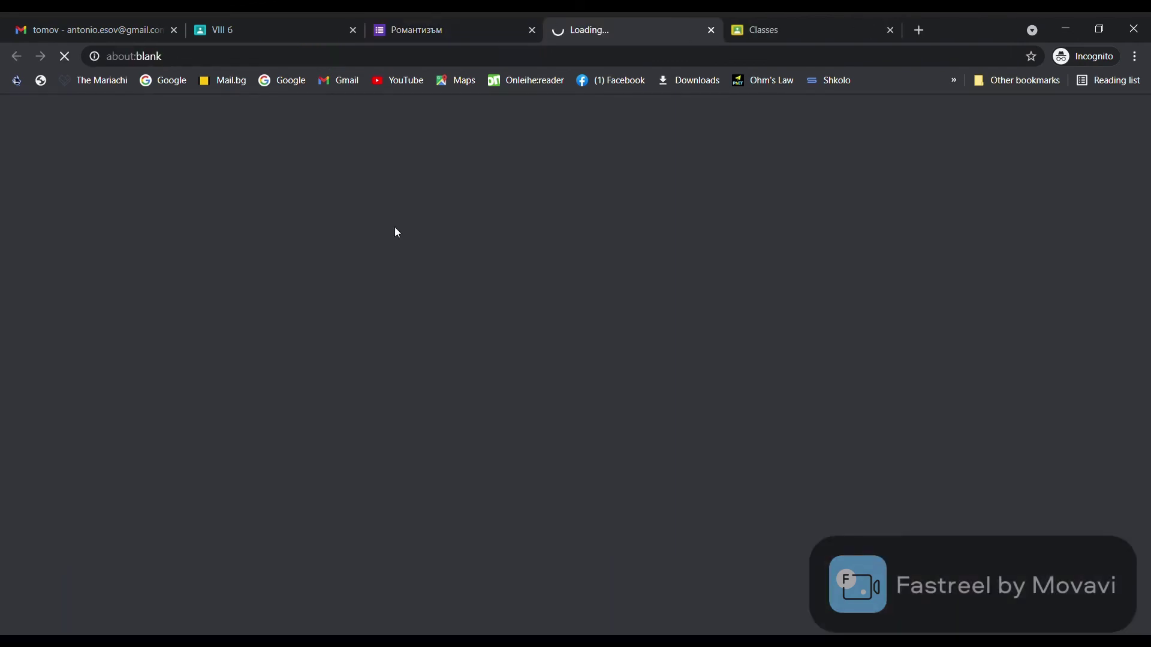